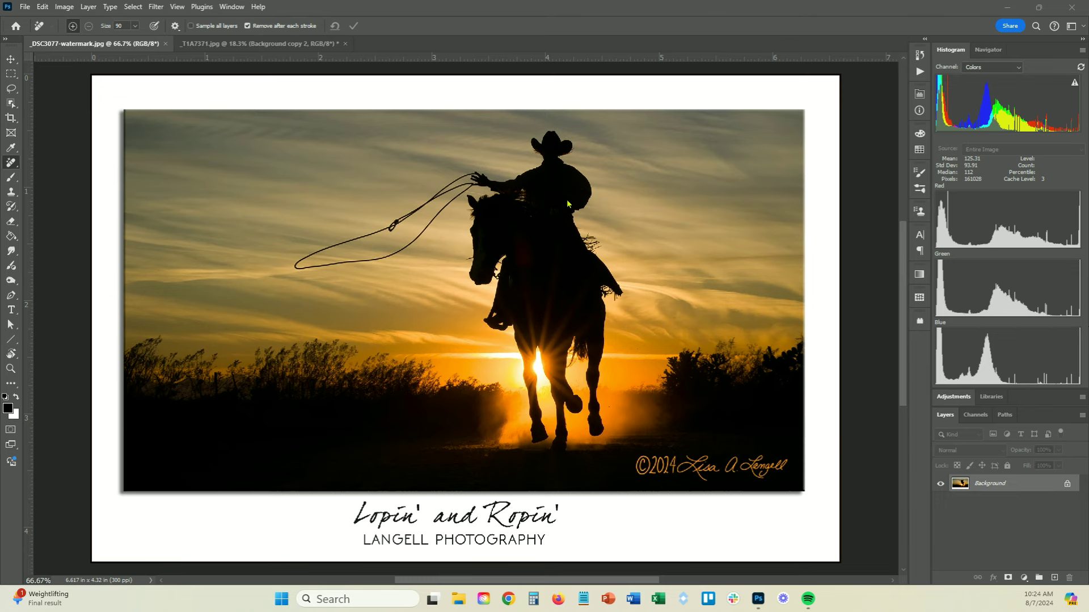
# Close the finished framed example so _T1A7371.jpg is displayed, and open the File menu
pyautogui.click(165, 44)
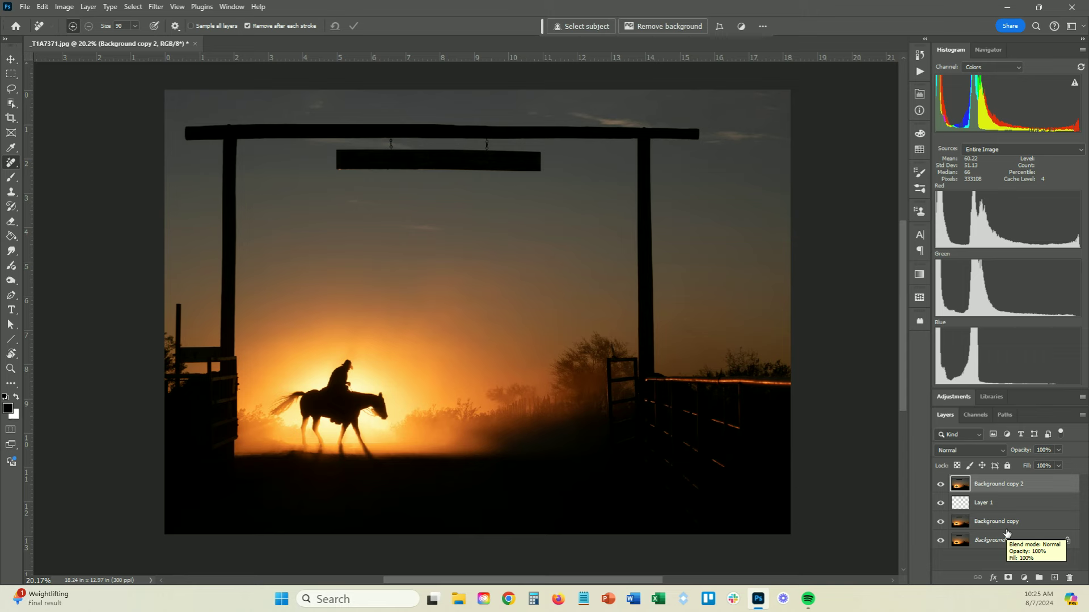
pyautogui.click(25, 7)
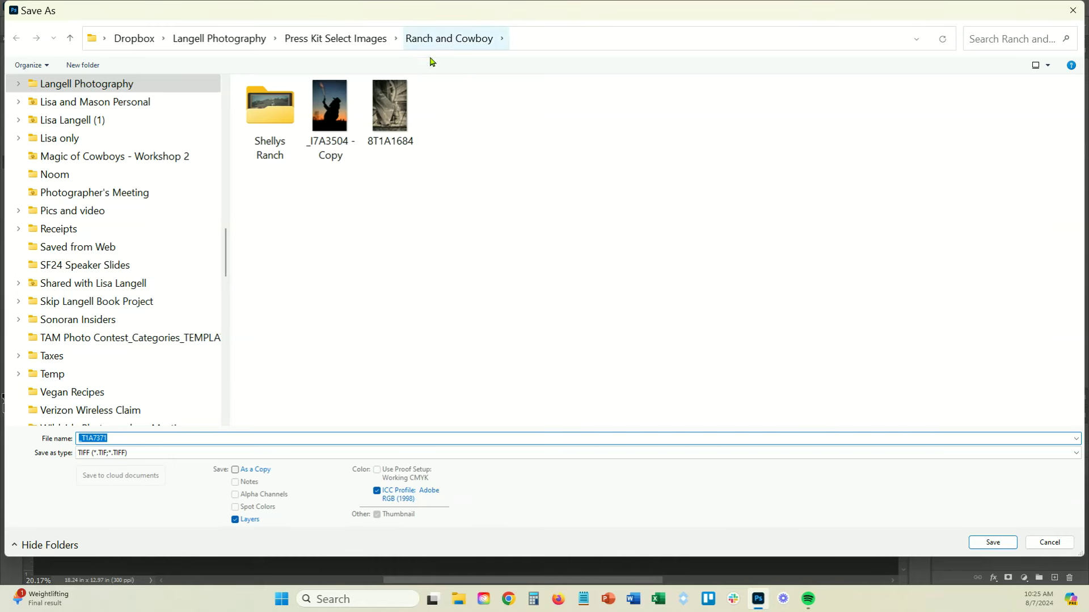
# Create a new folder named framed in the Ranch and Cowboy folder and open it
pyautogui.click(83, 65)
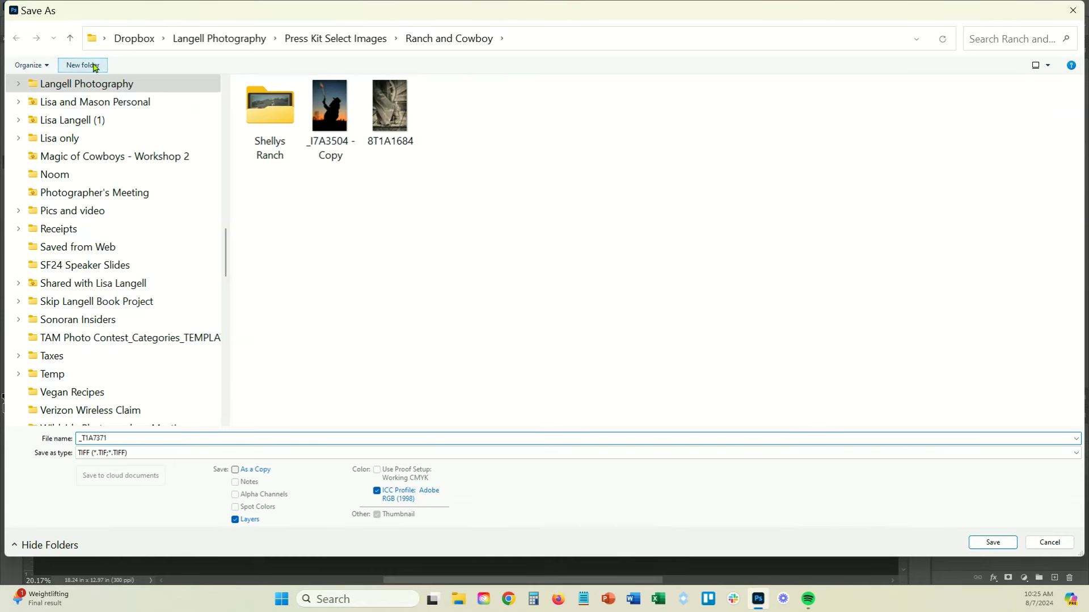
pyautogui.write('framed')
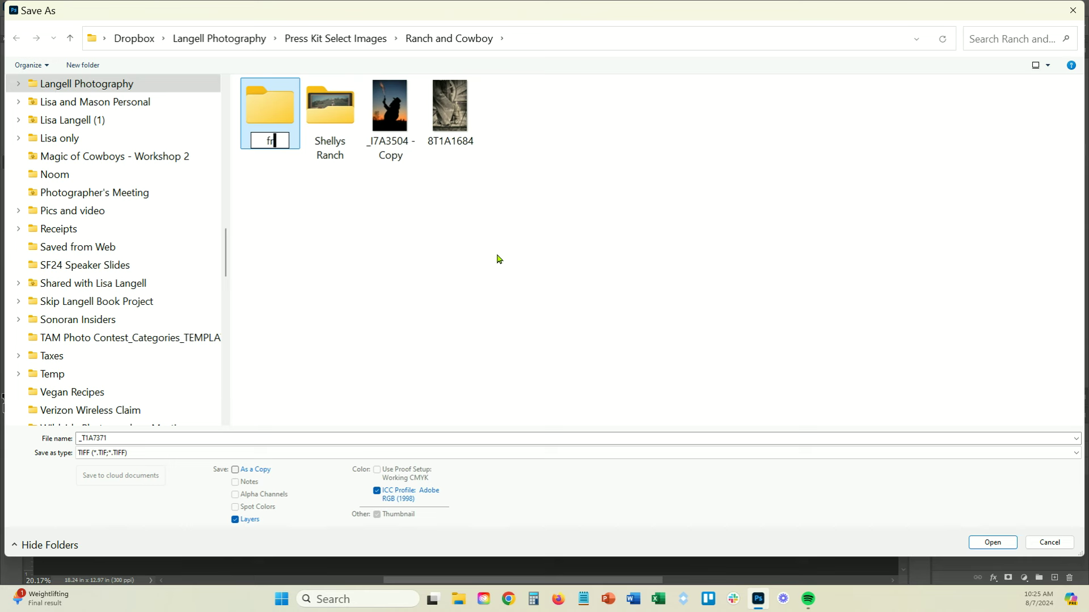
pyautogui.press('Return')
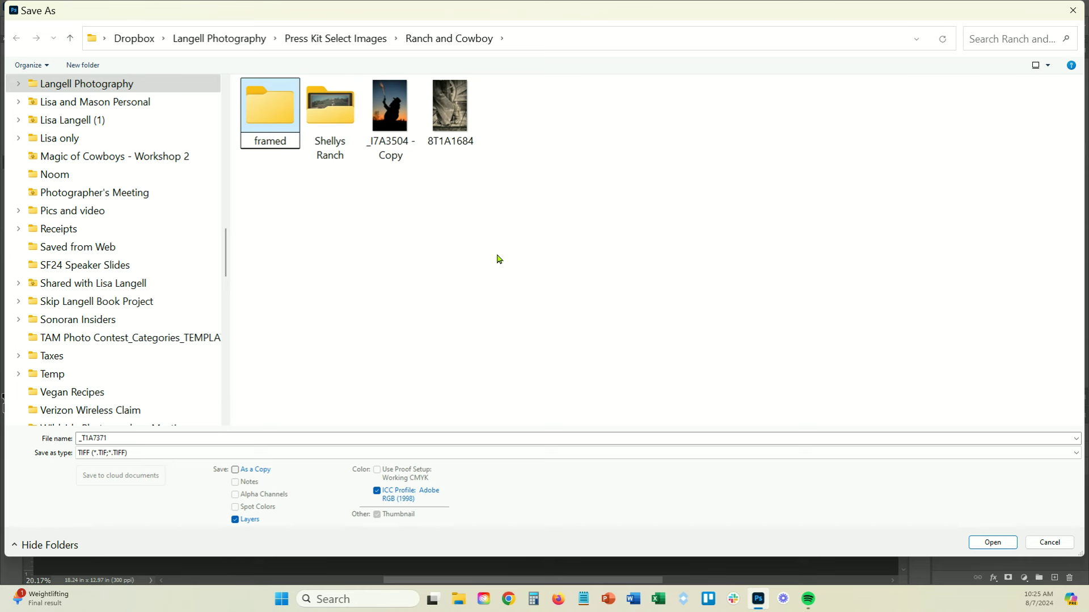
pyautogui.doubleClick(288, 108)
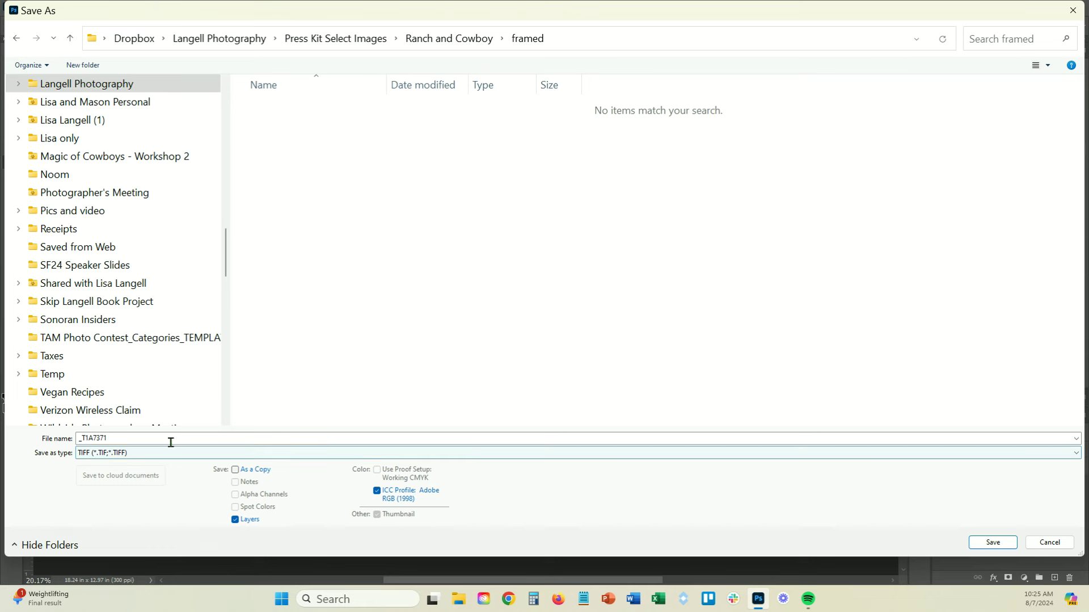
# Save as _T1A7371-framed.tif with default TIFF options and layers kept
pyautogui.click(155, 434)
pyautogui.click(155, 434)
pyautogui.write('-framed')
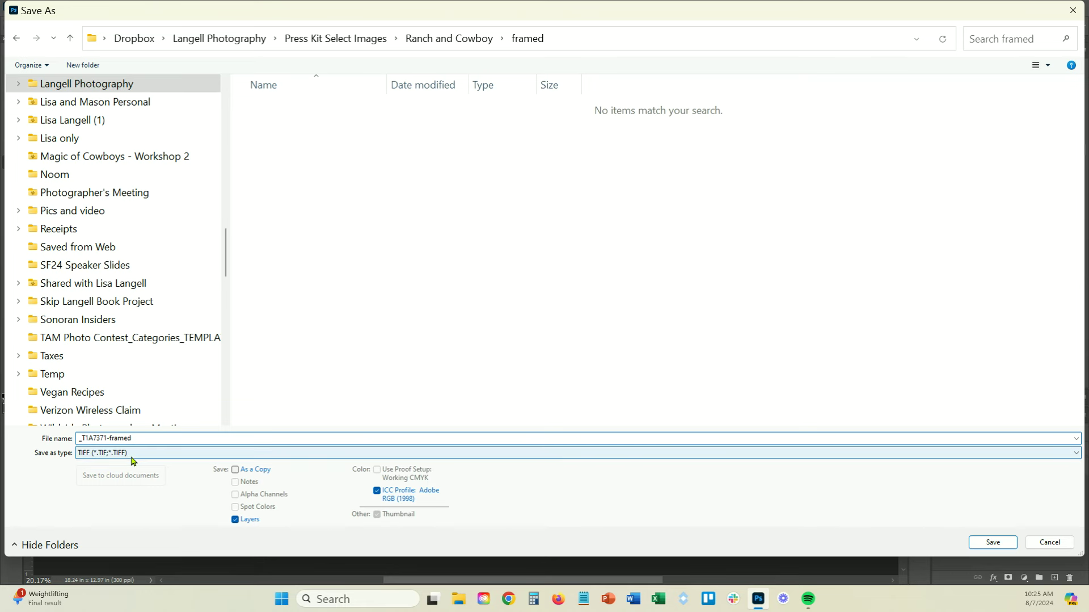
pyautogui.click(993, 542)
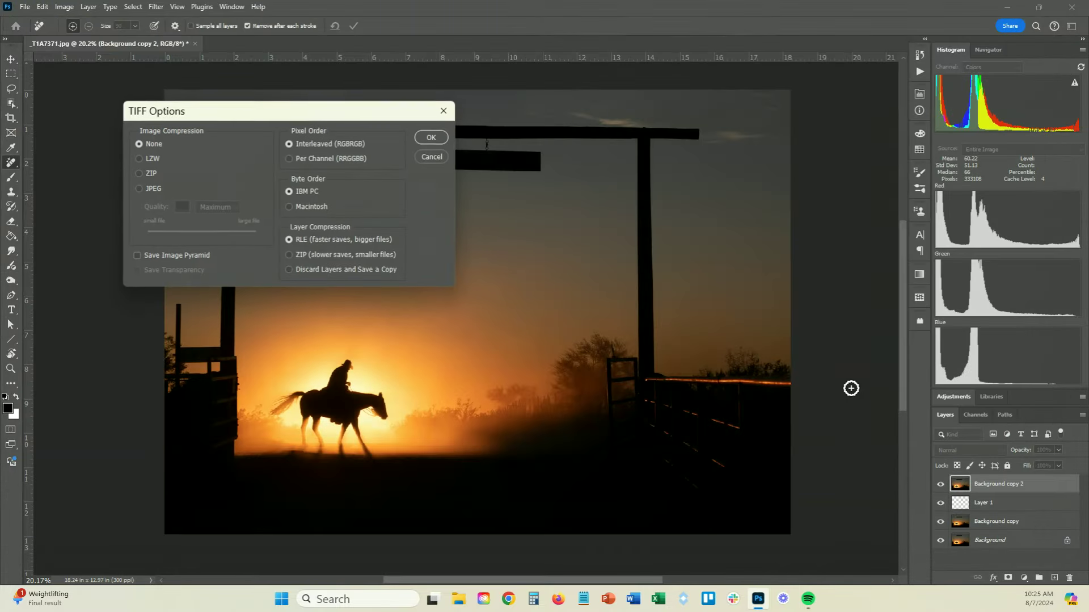
pyautogui.click(442, 140)
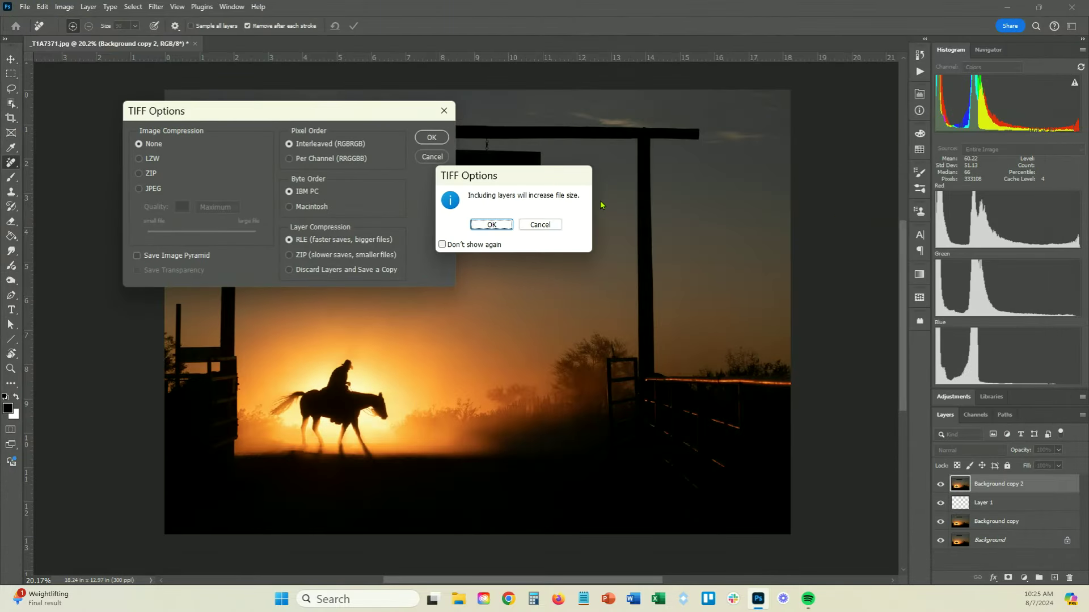
pyautogui.click(492, 225)
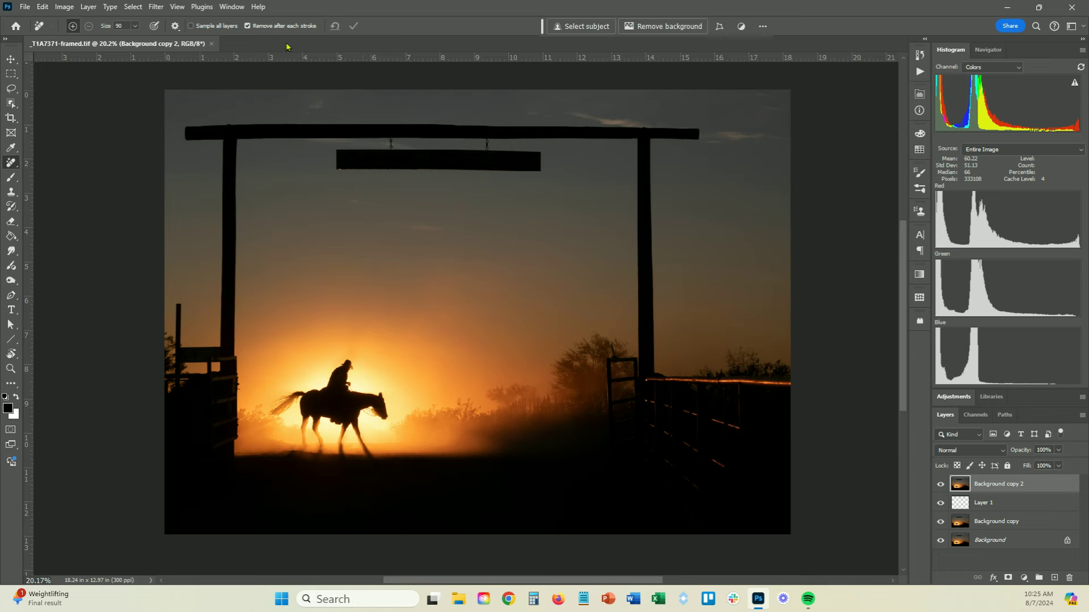
# Flatten the image, then duplicate the Background layer into Background copy
pyautogui.click(89, 6)
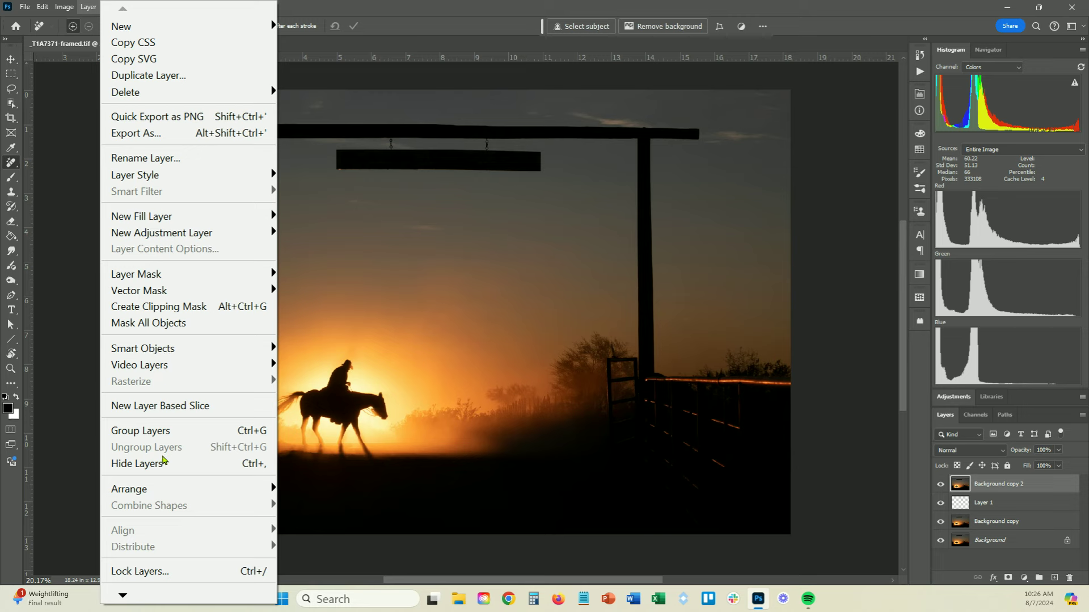
pyautogui.moveTo(122, 594)
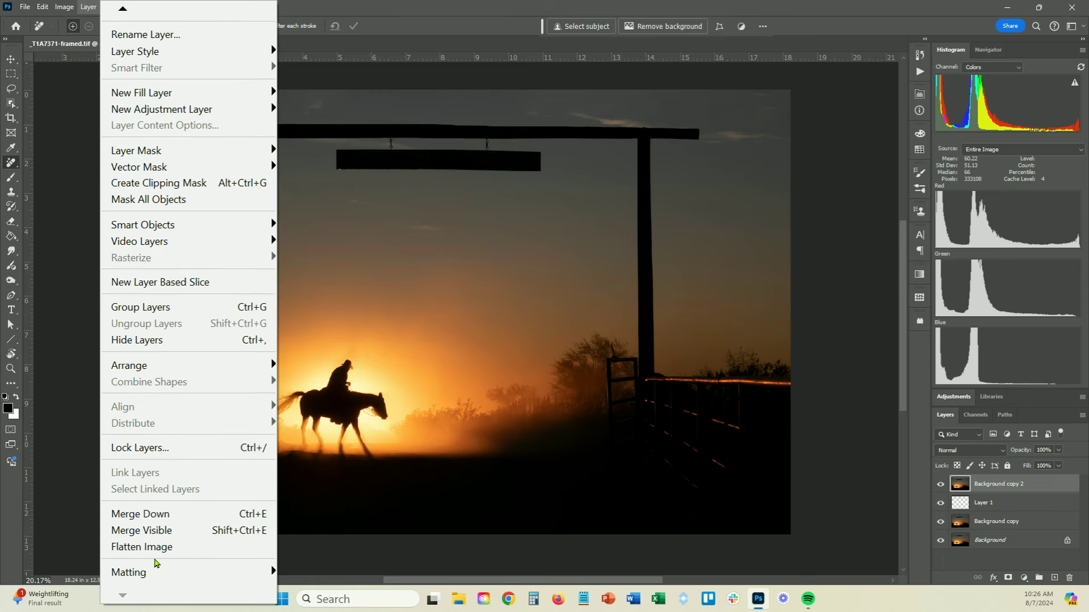
pyautogui.click(159, 548)
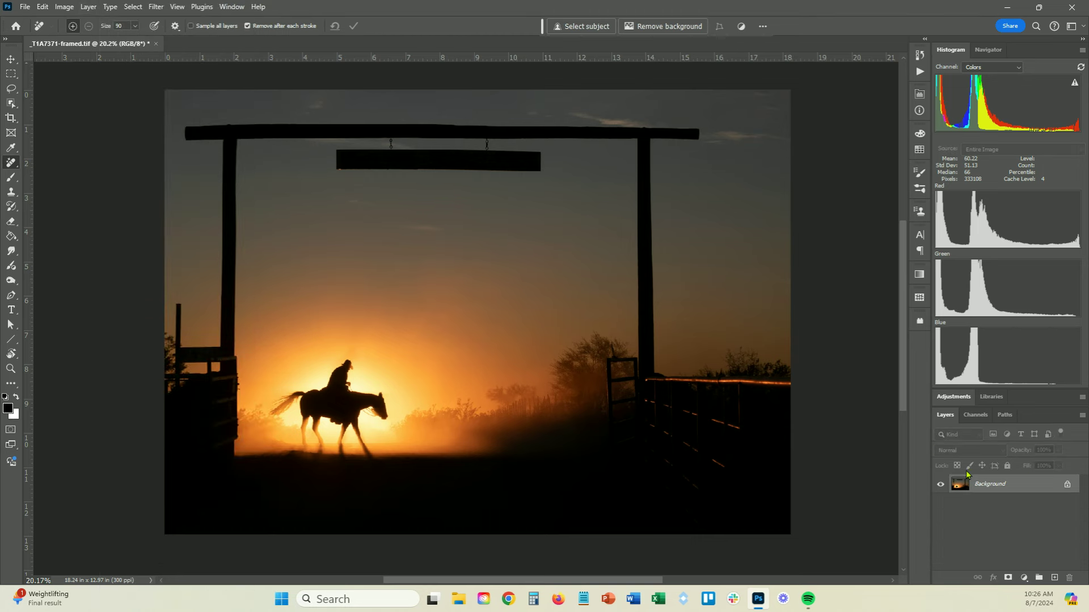
pyautogui.moveTo(1049, 486); pyautogui.dragTo(1055, 574)
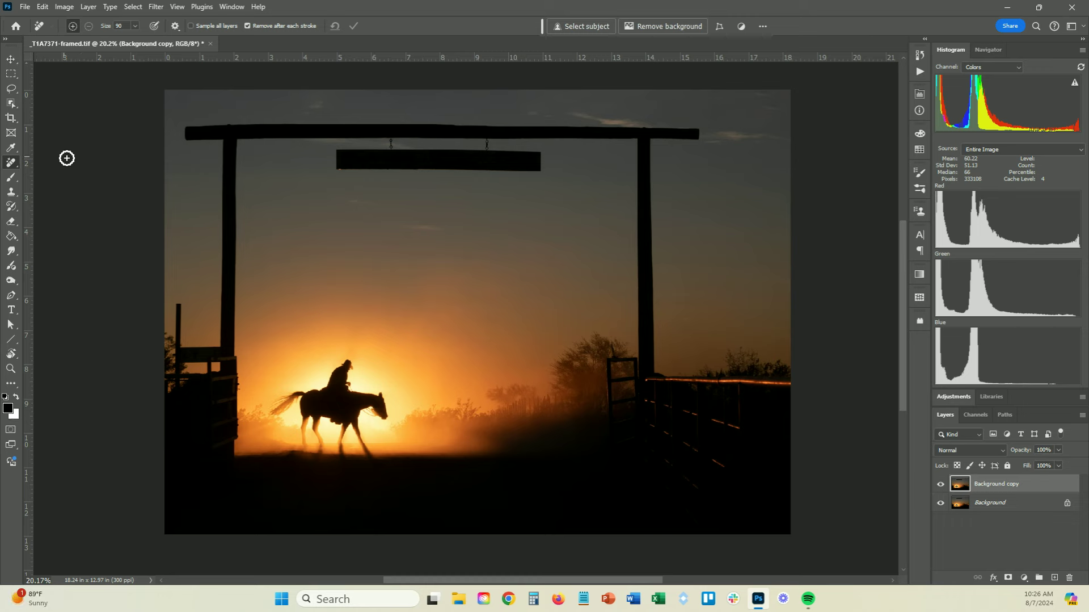
# Resize the image to 2000 pixels wide (1422 high) and zoom in on the result
pyautogui.click(64, 8)
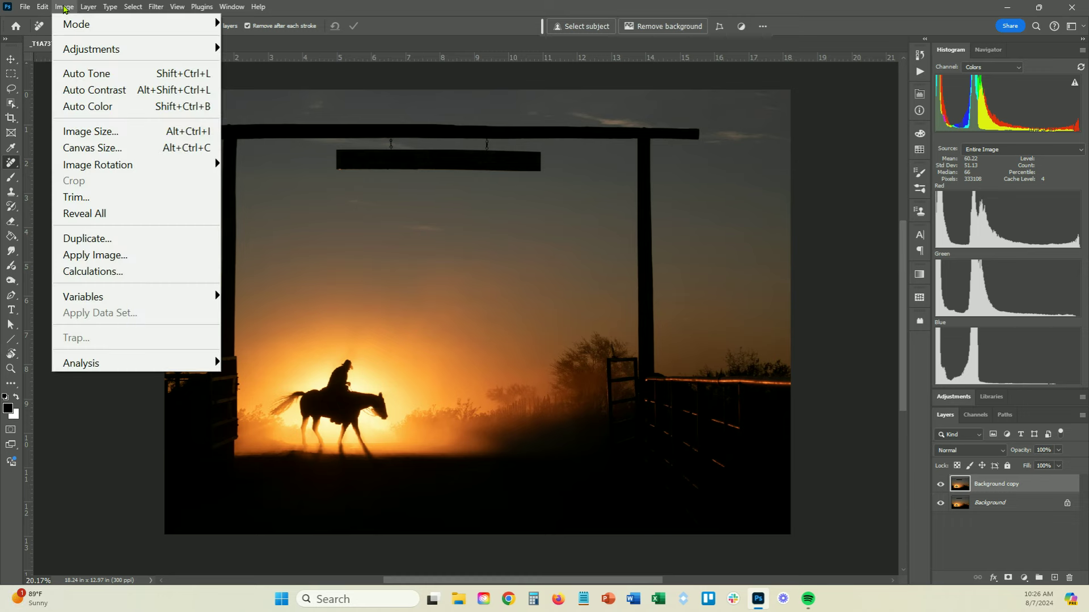
pyautogui.click(88, 131)
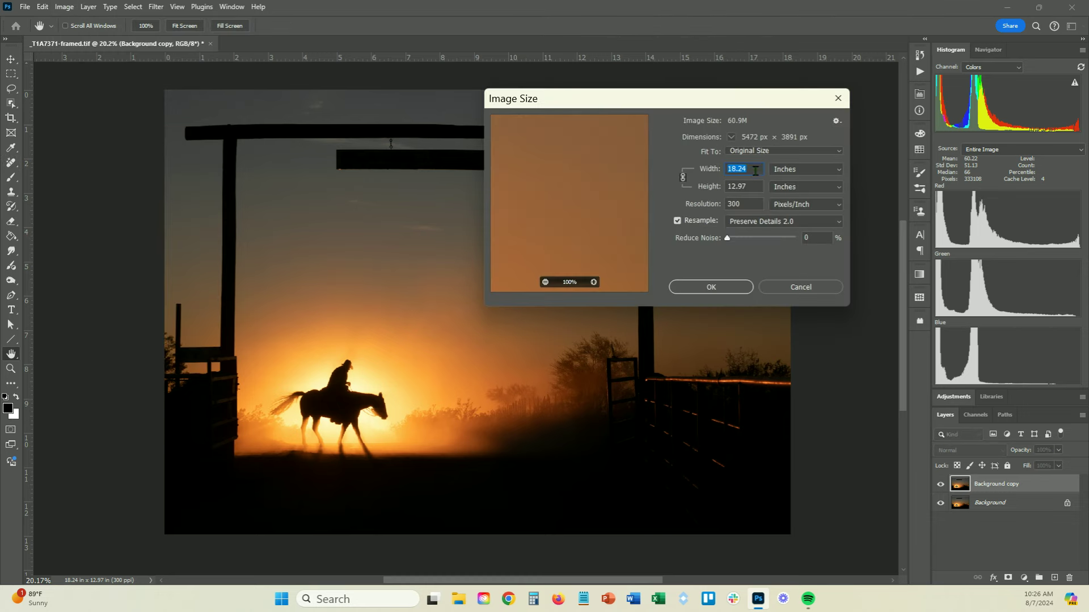
pyautogui.write('6')
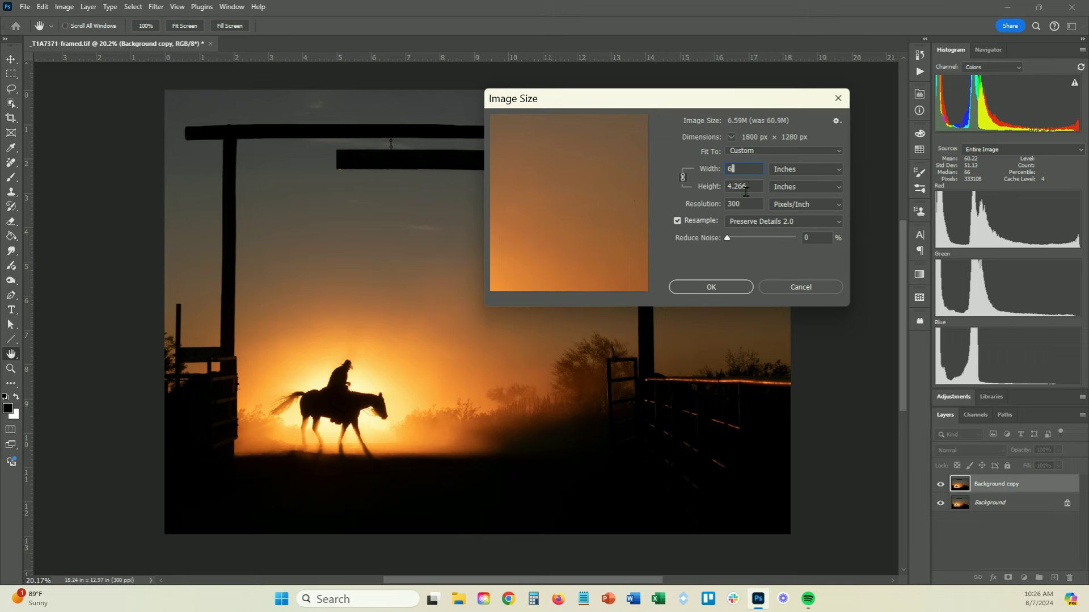
pyautogui.click(803, 170)
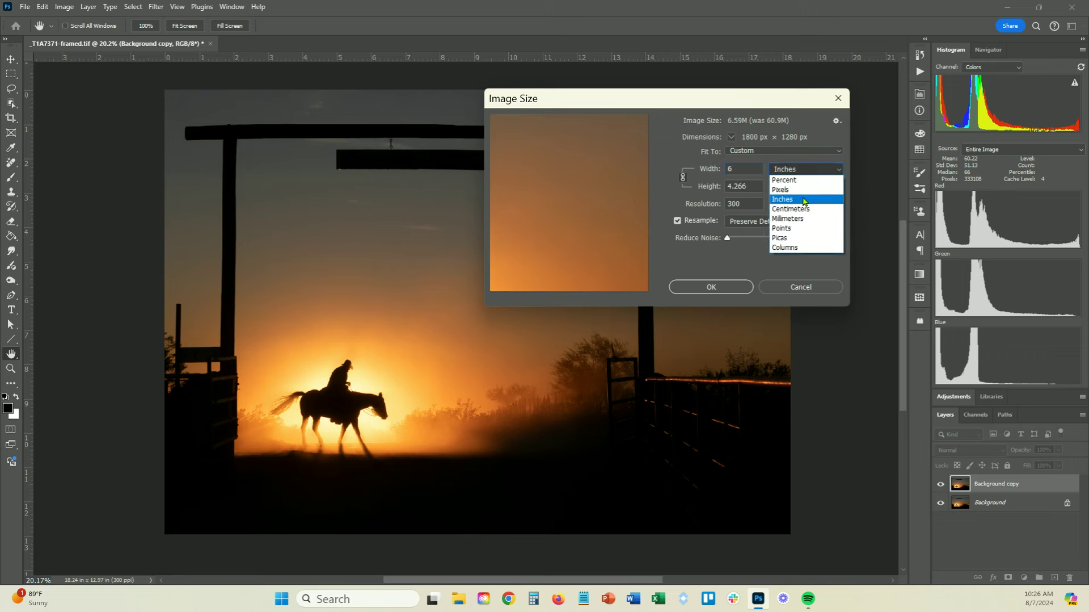
pyautogui.click(786, 190)
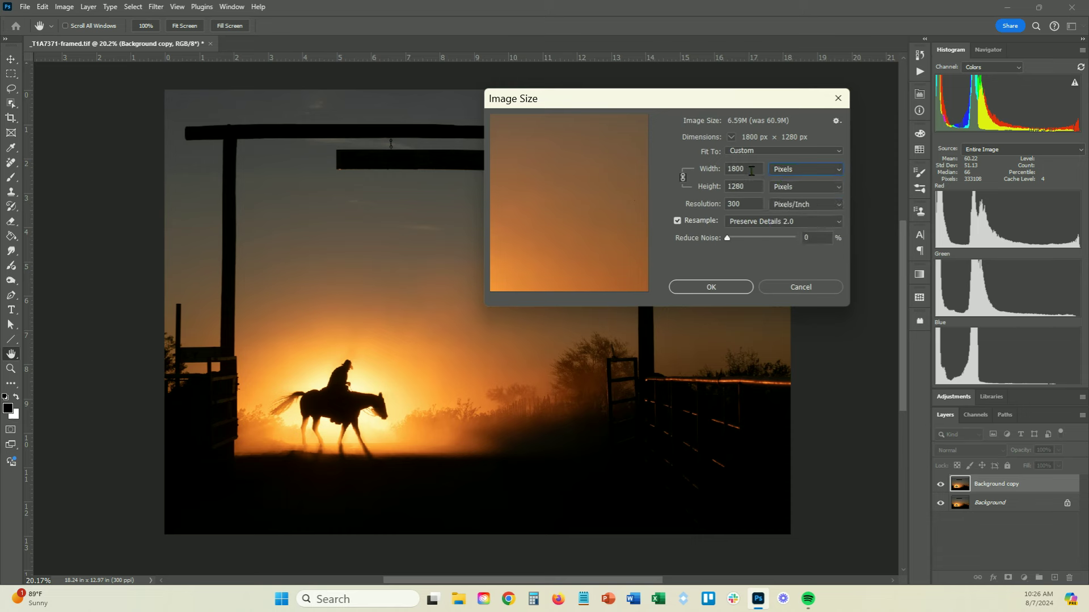
pyautogui.moveTo(753, 170); pyautogui.dragTo(685, 175)
pyautogui.write('2000')
pyautogui.click(729, 287)
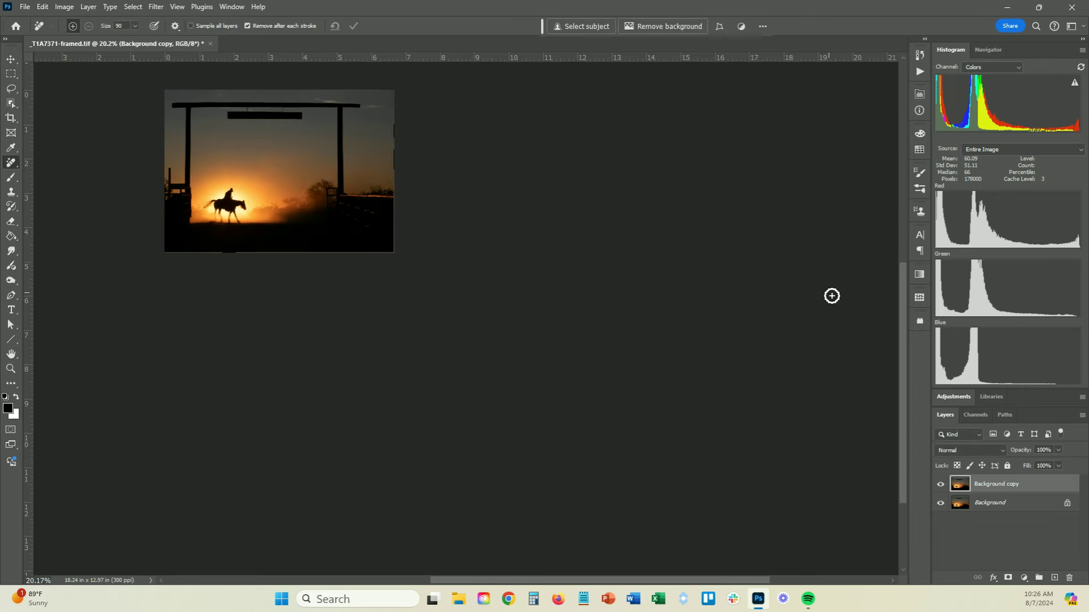
pyautogui.scroll(3, 441, 224)
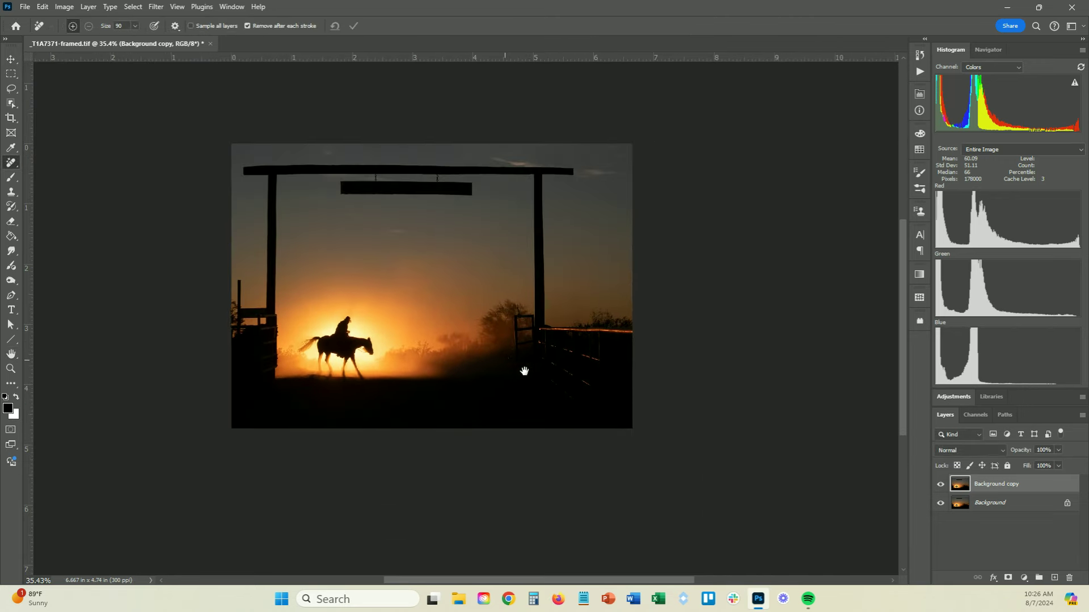
pyautogui.moveTo(524, 371); pyautogui.dragTo(562, 373)
pyautogui.scroll(2, 540, 380)
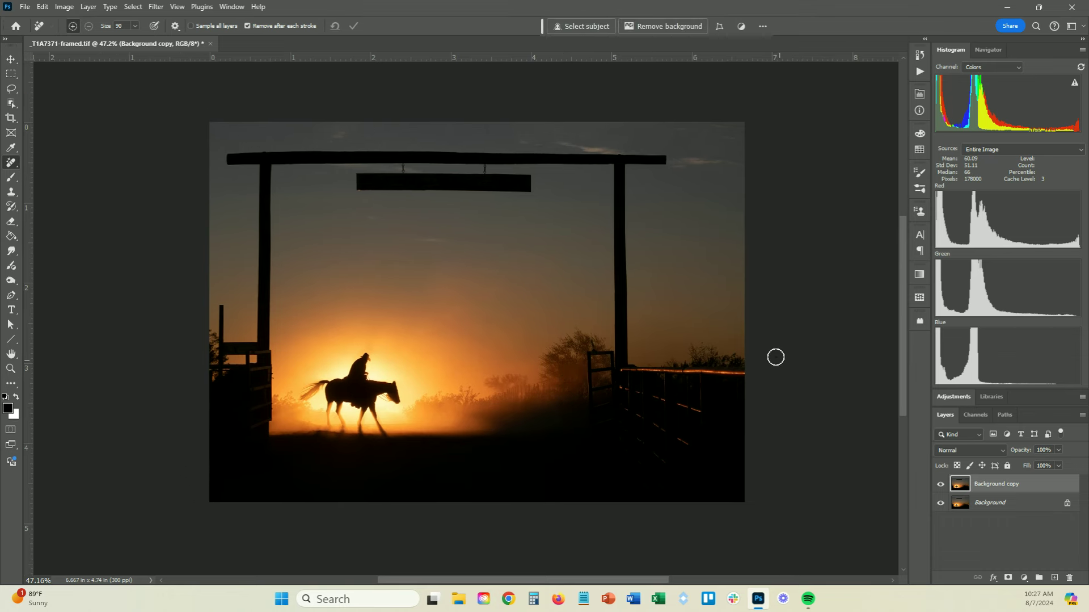
# In Canvas Size, add 1 inch to both width and height with Relative on
pyautogui.click(72, 10)
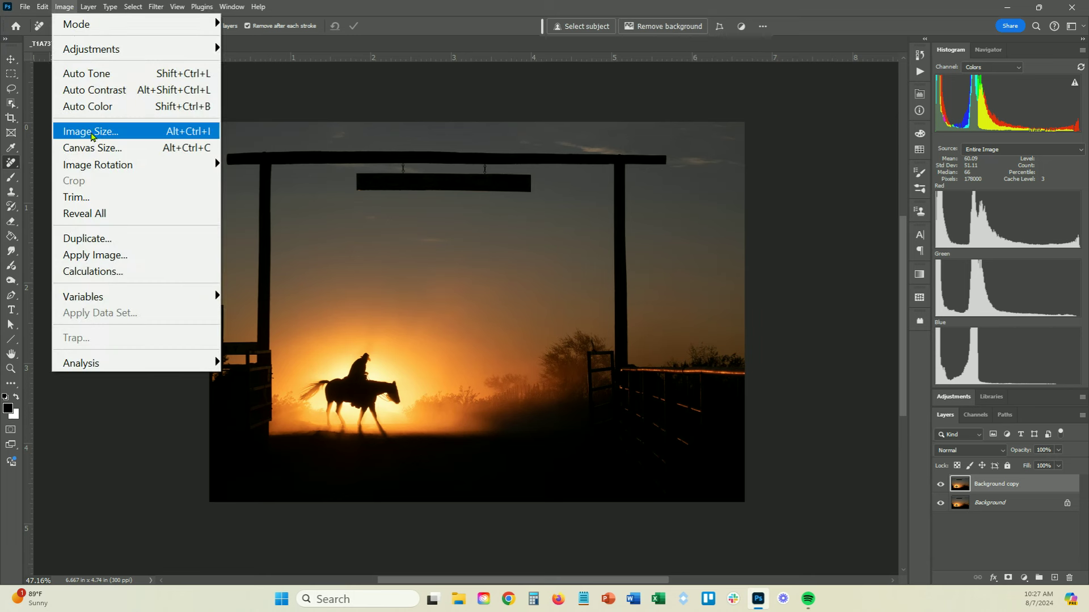
pyautogui.click(92, 150)
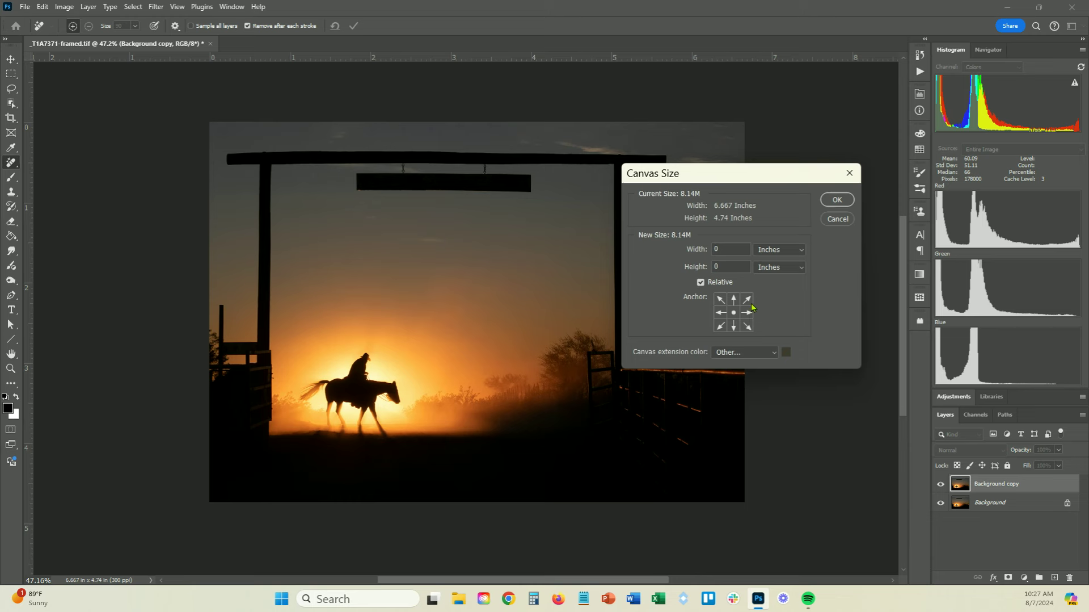
pyautogui.moveTo(738, 251); pyautogui.dragTo(706, 254)
pyautogui.write('10')
pyautogui.press('BackSpace')
pyautogui.press('Tab')
pyautogui.write('1')
pyautogui.click(701, 283)
pyautogui.click(700, 284)
# Make the canvas extension colour White and apply the enlarged 7.667 × 5.74 in canvas
pyautogui.click(775, 353)
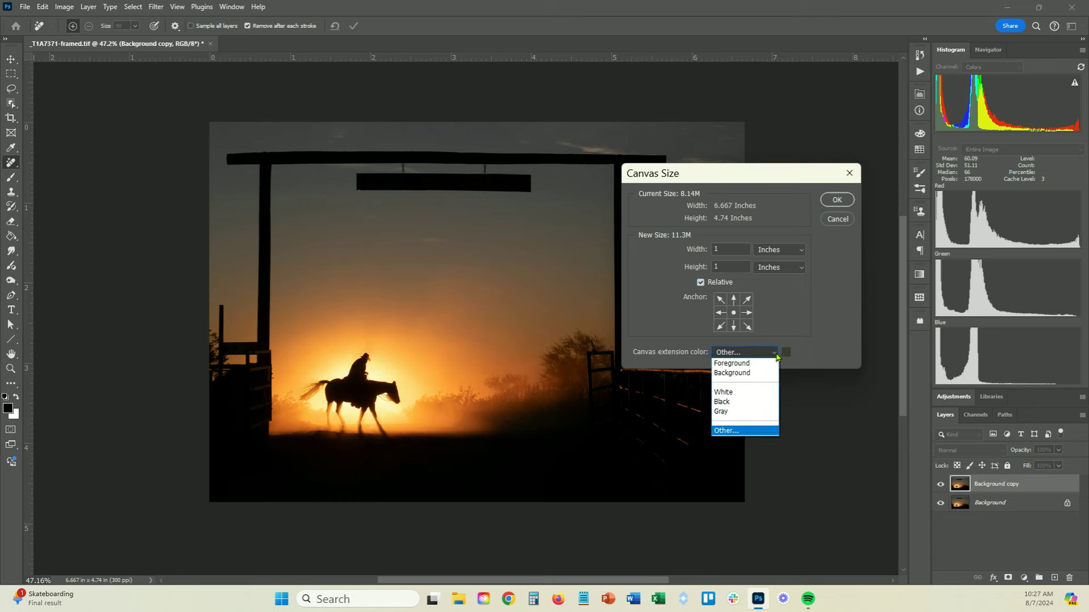
pyautogui.click(748, 392)
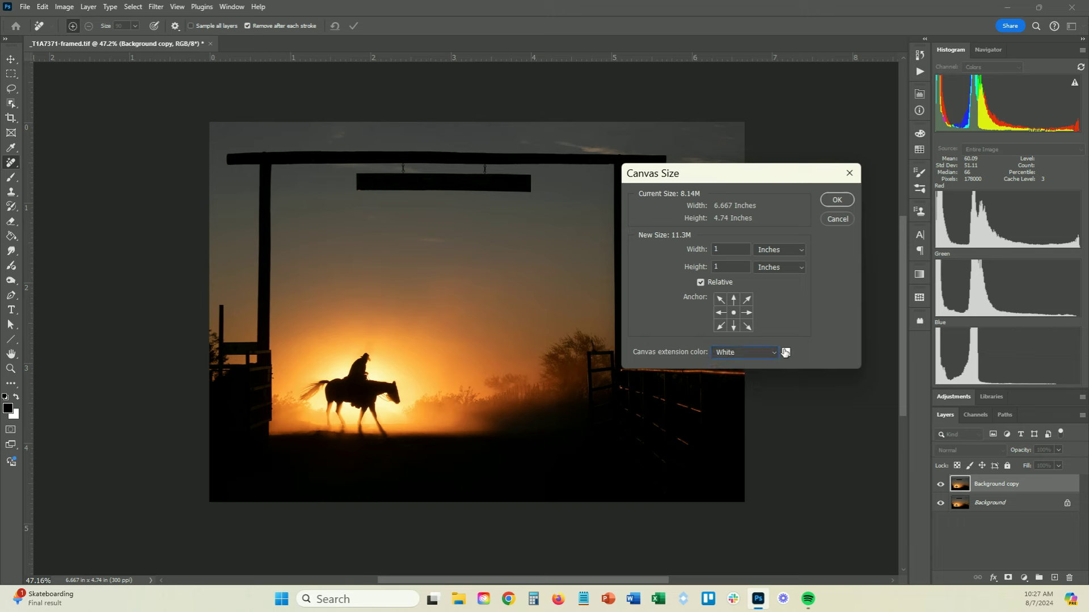
pyautogui.click(773, 356)
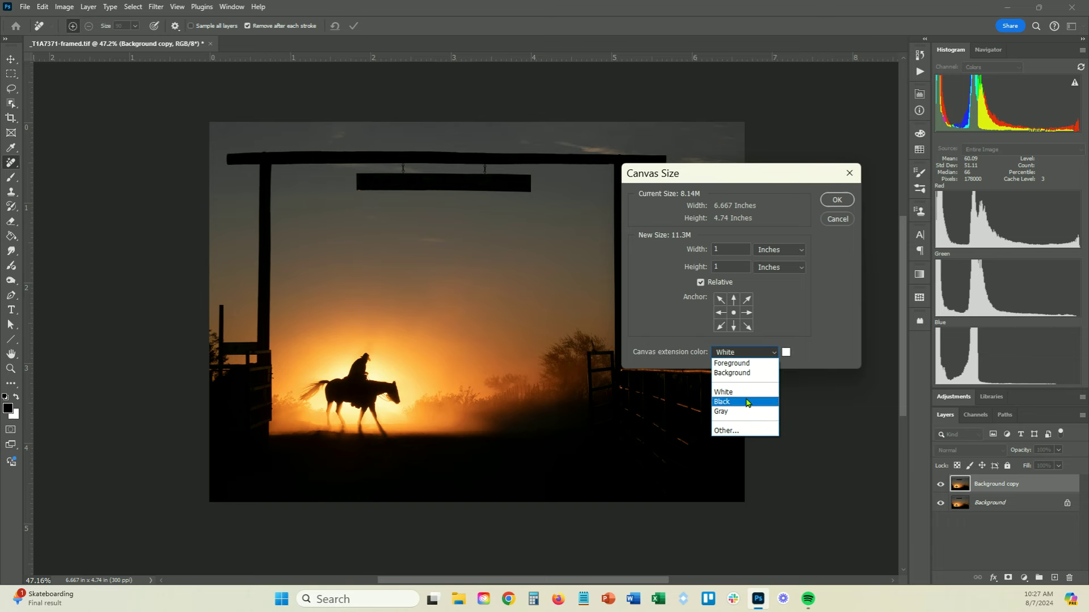
pyautogui.click(745, 433)
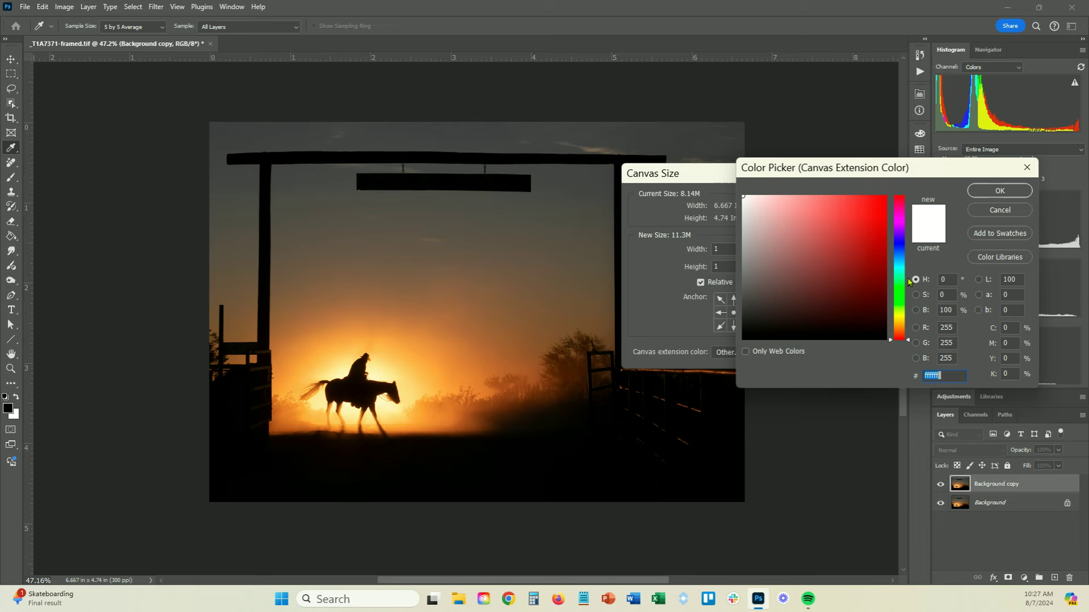
pyautogui.moveTo(898, 248)
pyautogui.mouseDown()
pyautogui.moveTo(899, 291)
pyautogui.moveTo(898, 243)
pyautogui.mouseUp()
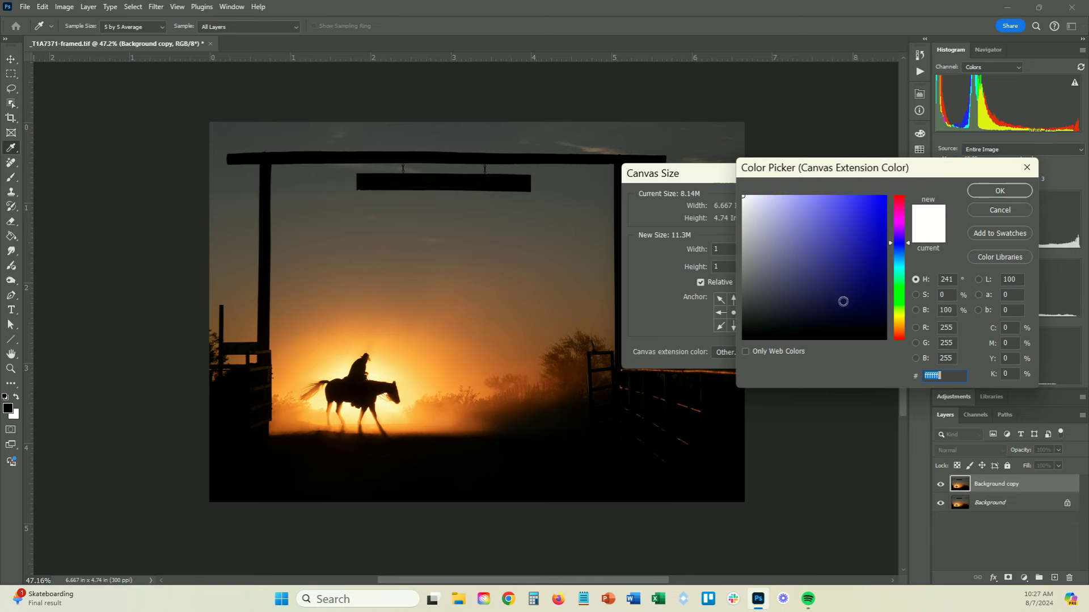
pyautogui.moveTo(794, 238); pyautogui.dragTo(743, 196)
pyautogui.click(995, 192)
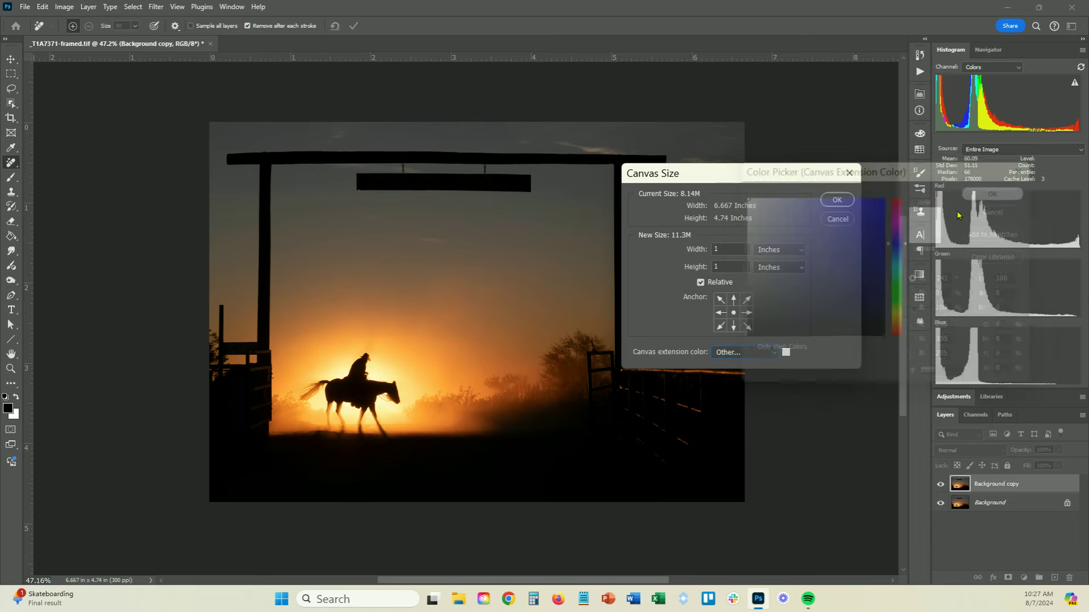
pyautogui.click(774, 355)
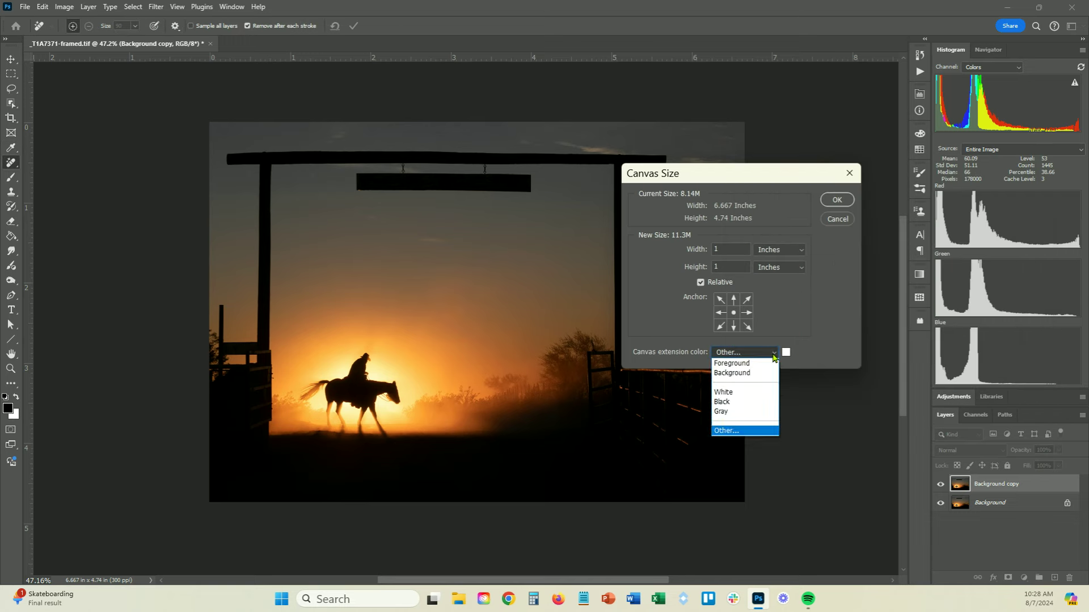
pyautogui.click(786, 352)
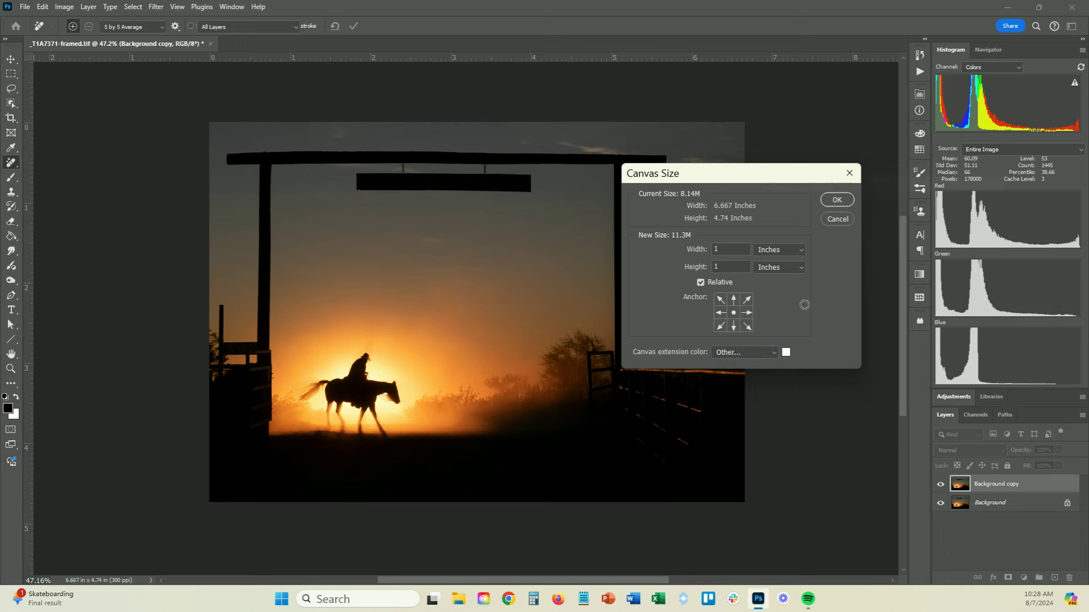
pyautogui.click(1019, 210)
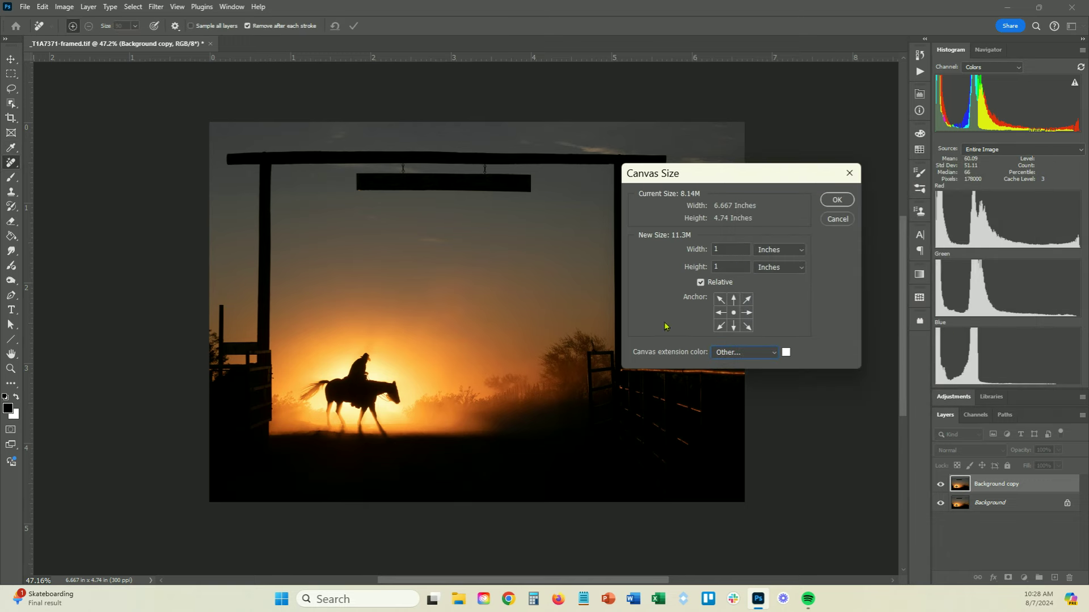
pyautogui.click(832, 201)
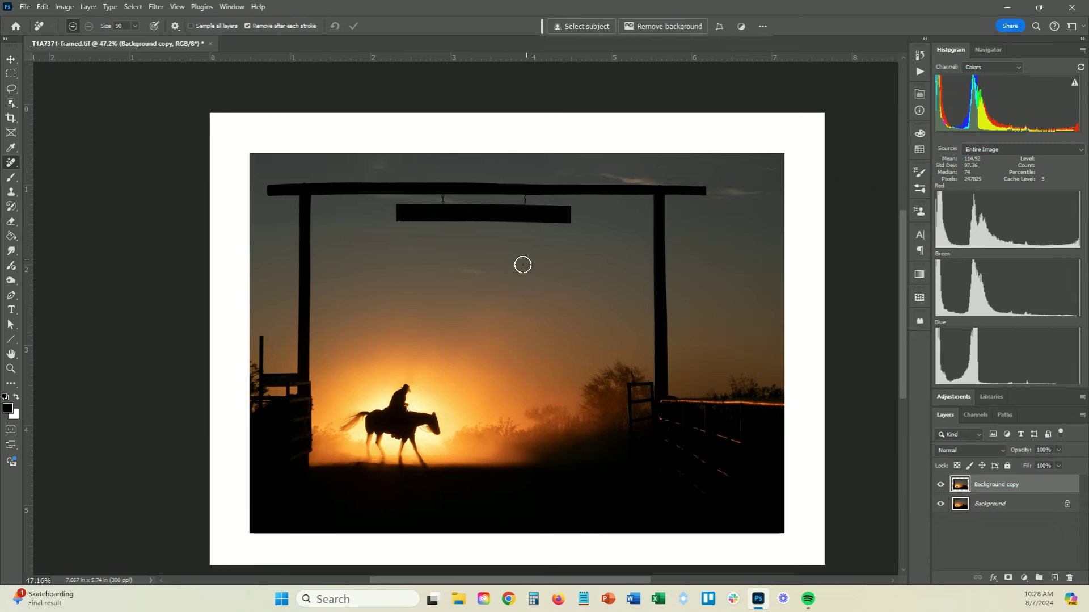
pyautogui.scroll(-1, 524, 266)
pyautogui.scroll(-1, 515, 291)
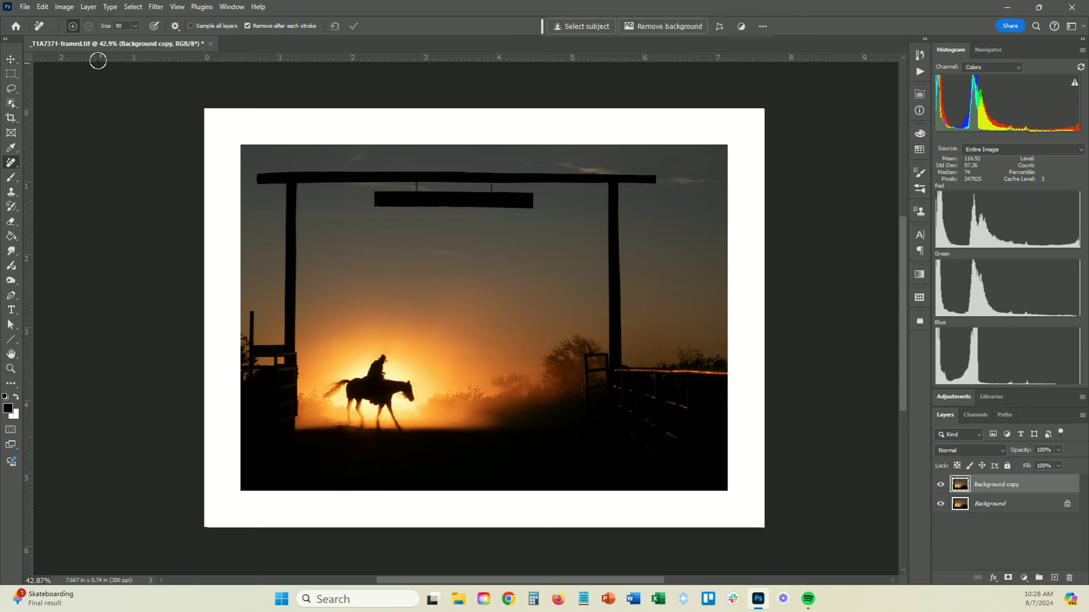
pyautogui.click(89, 9)
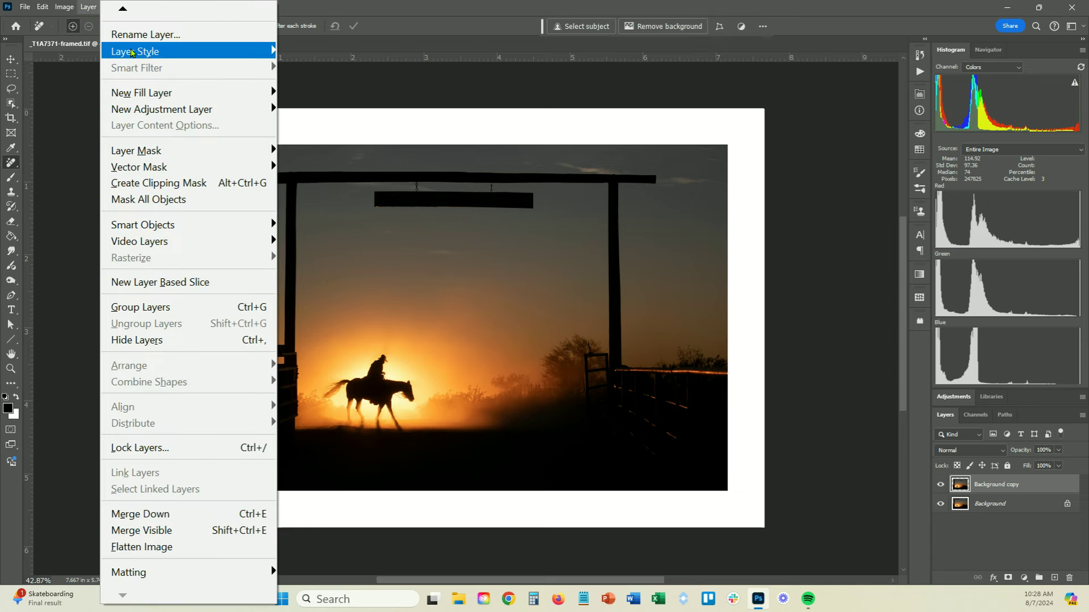
# Add a Bevel & Emboss effect, raising depth to 95% and reducing size to 13 px
pyautogui.moveTo(132, 52)
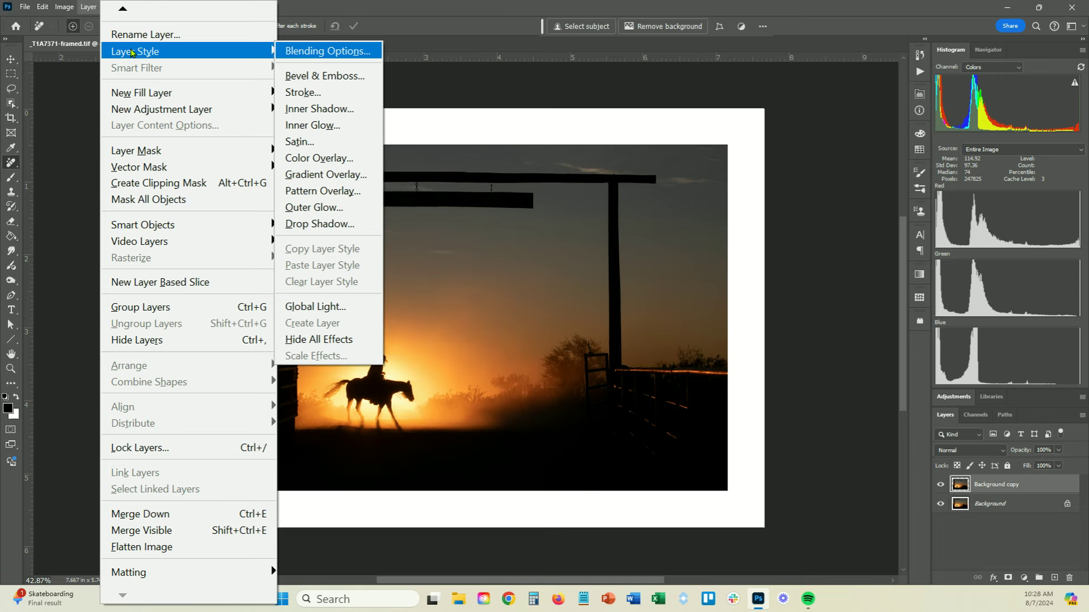
pyautogui.click(324, 76)
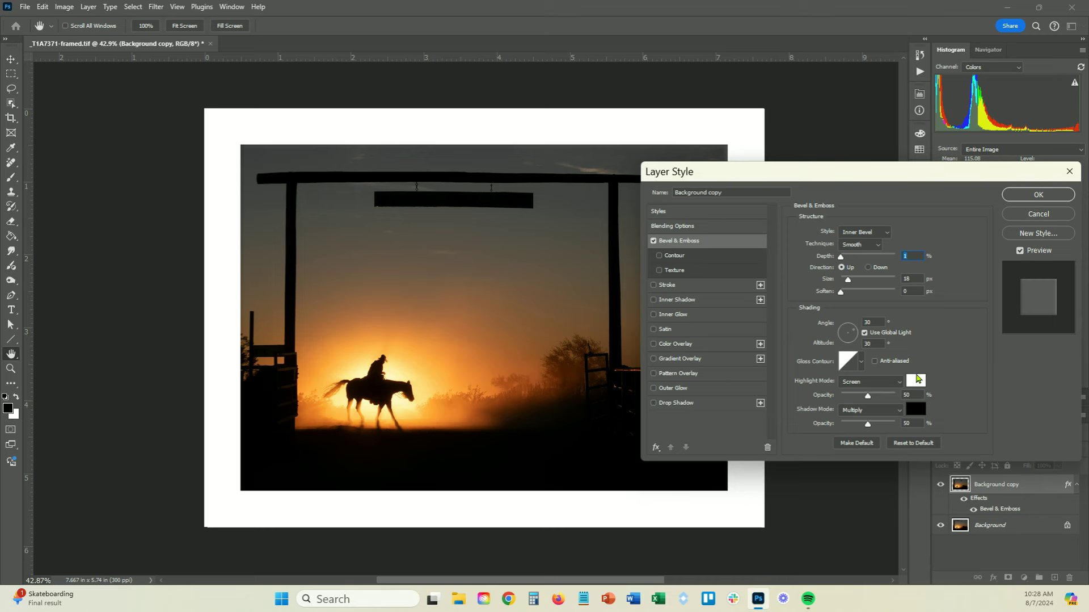
pyautogui.moveTo(878, 175); pyautogui.dragTo(696, 172)
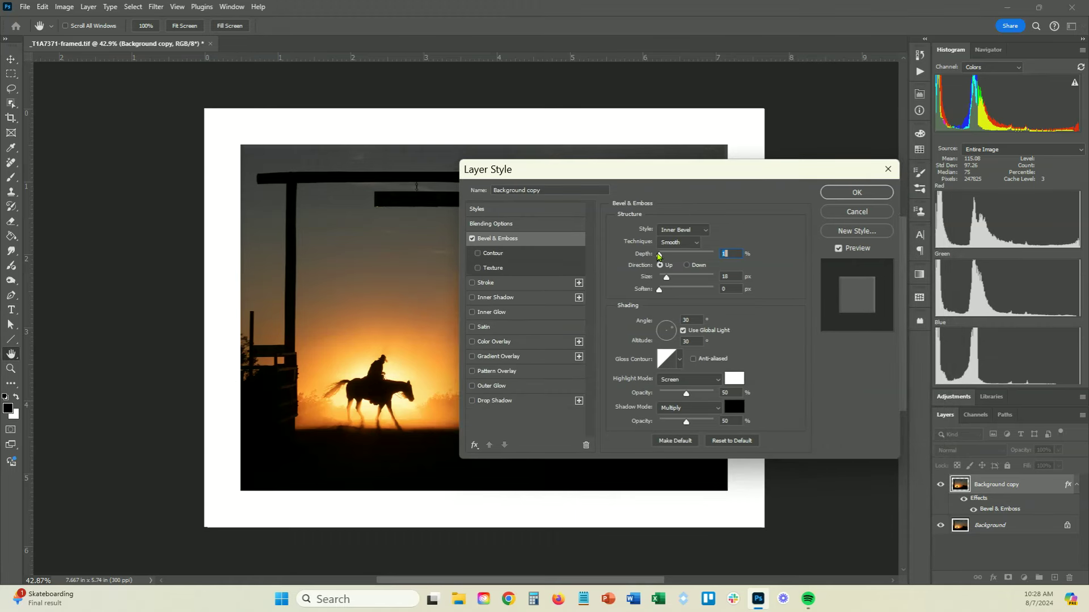
pyautogui.moveTo(659, 256); pyautogui.dragTo(710, 277)
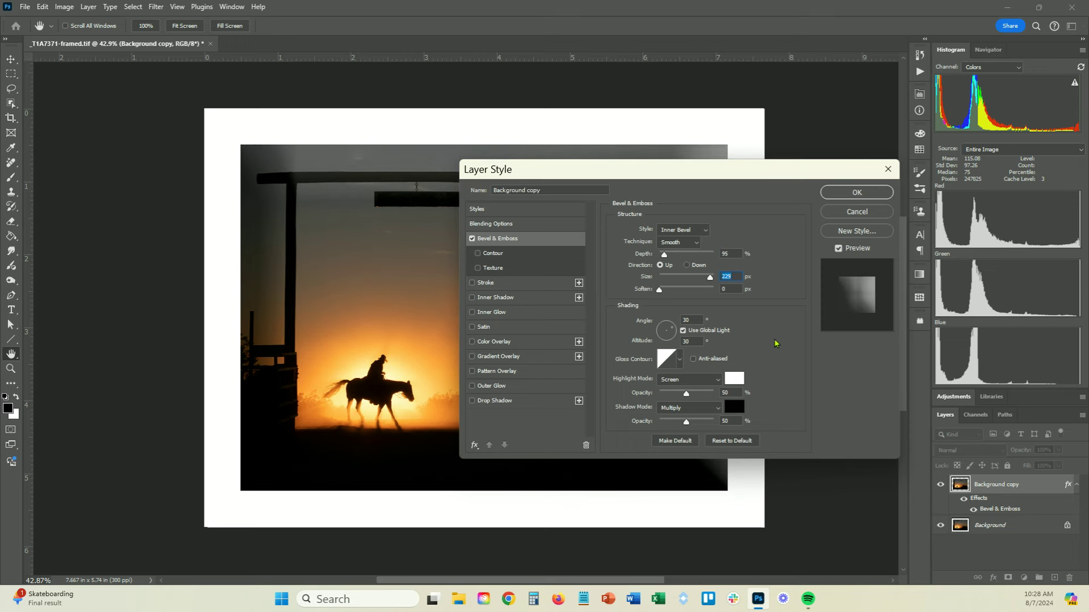
pyautogui.moveTo(710, 277); pyautogui.dragTo(668, 278)
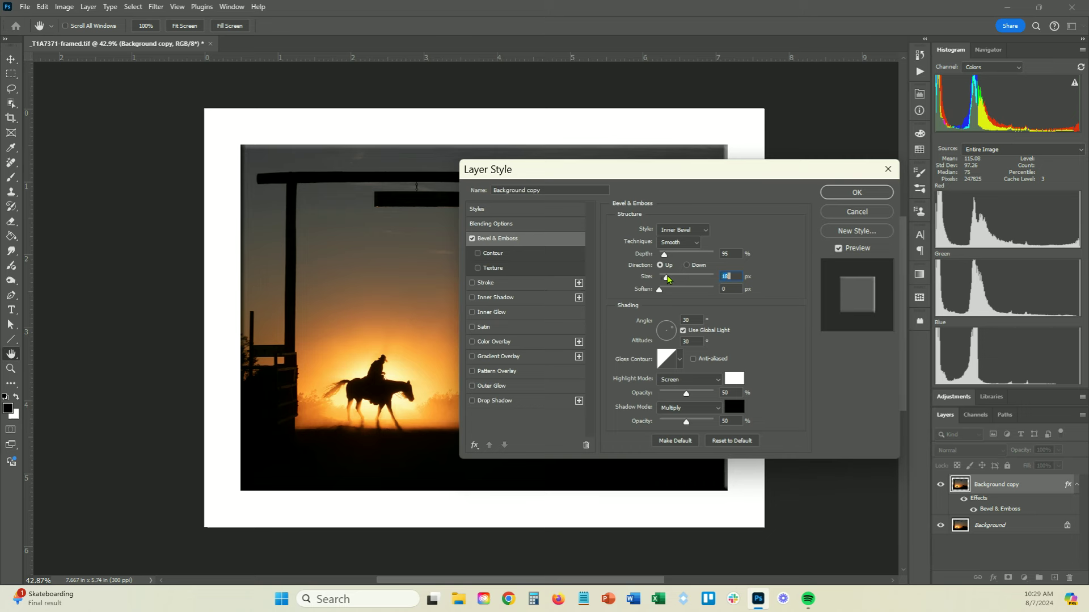
# Keep the Smooth technique after trying Chisel Hard, soften the bevel to 1 px, and move the dialog aside
pyautogui.click(693, 243)
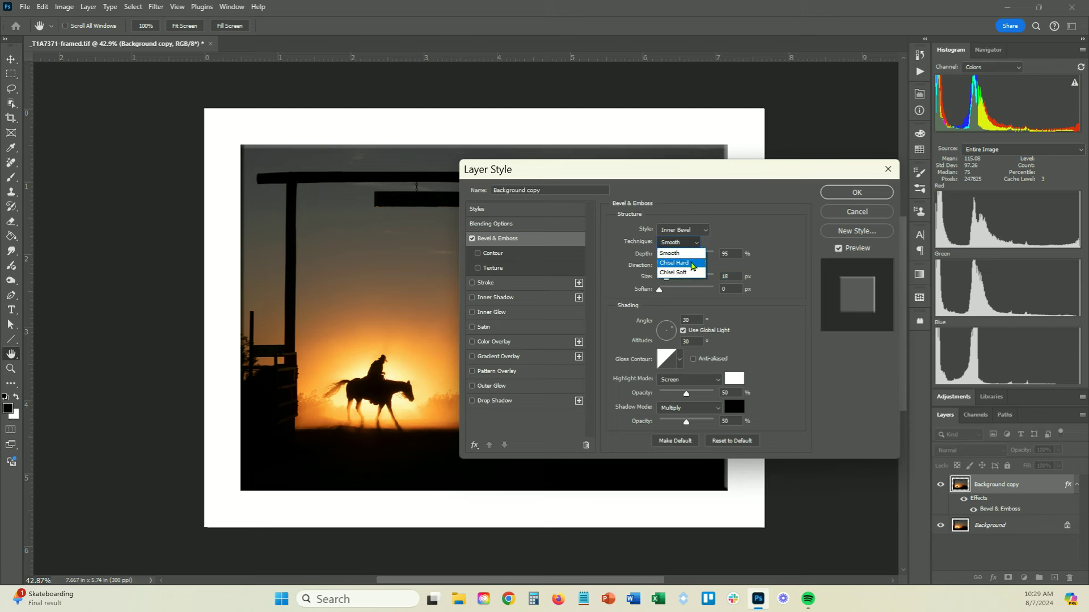
pyautogui.click(692, 262)
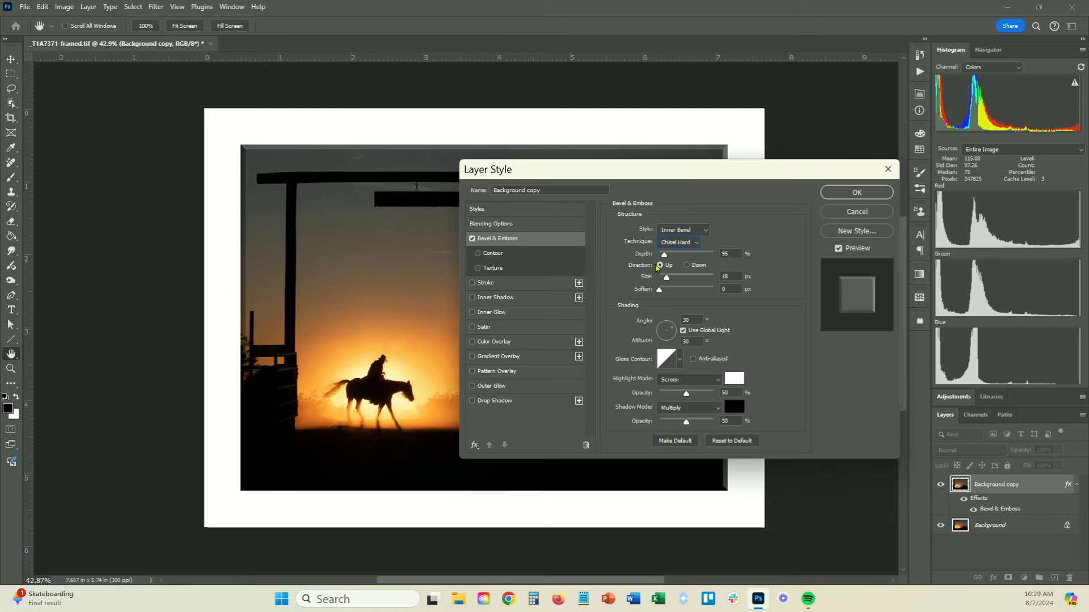
pyautogui.moveTo(666, 278)
pyautogui.mouseDown()
pyautogui.moveTo(701, 282)
pyautogui.moveTo(664, 282)
pyautogui.mouseUp()
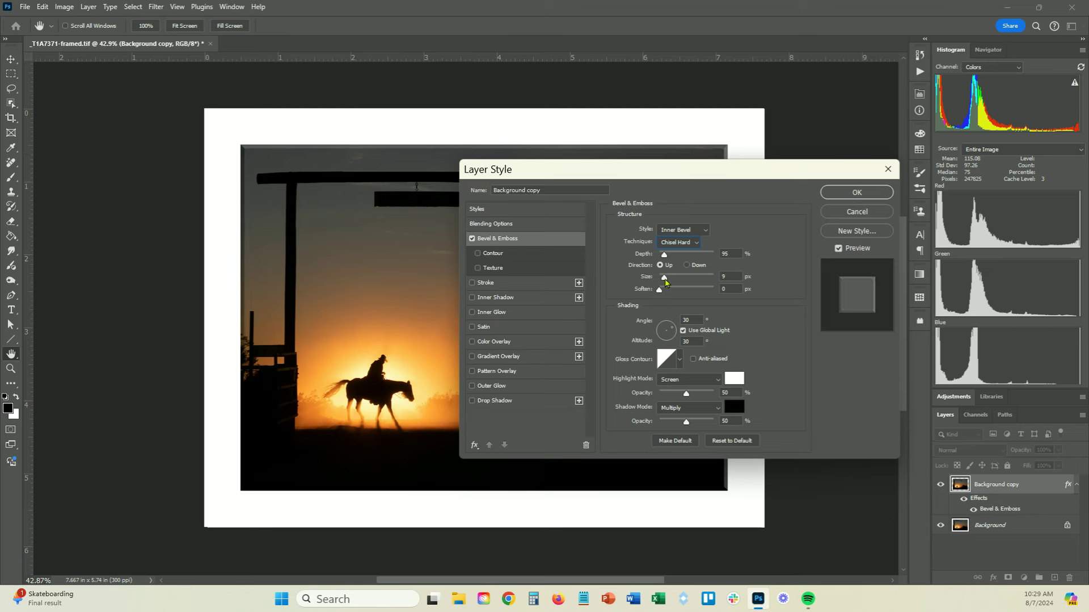
pyautogui.click(678, 247)
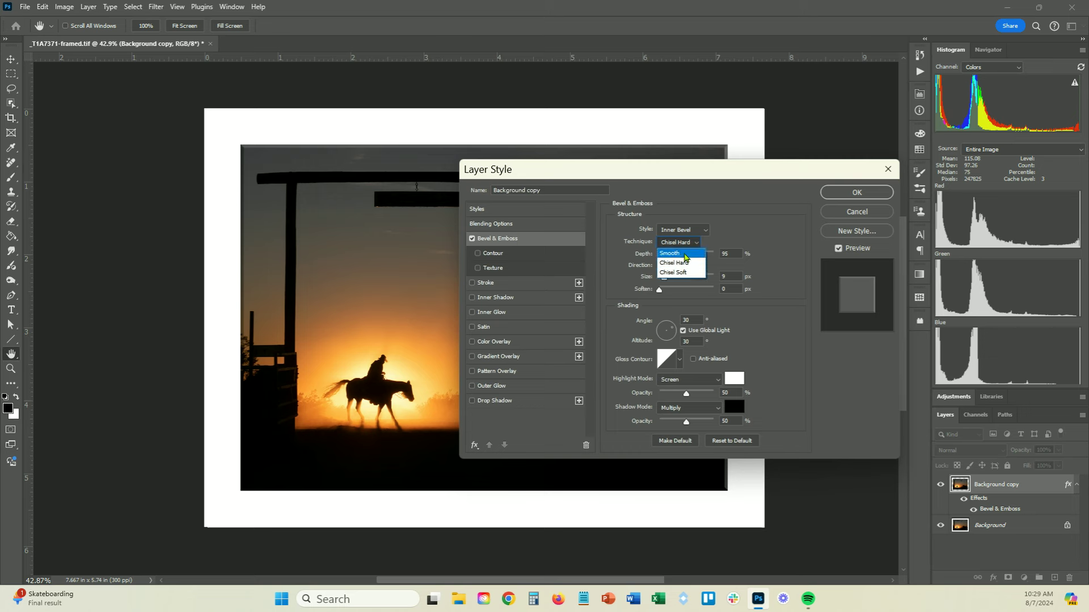
pyautogui.click(673, 252)
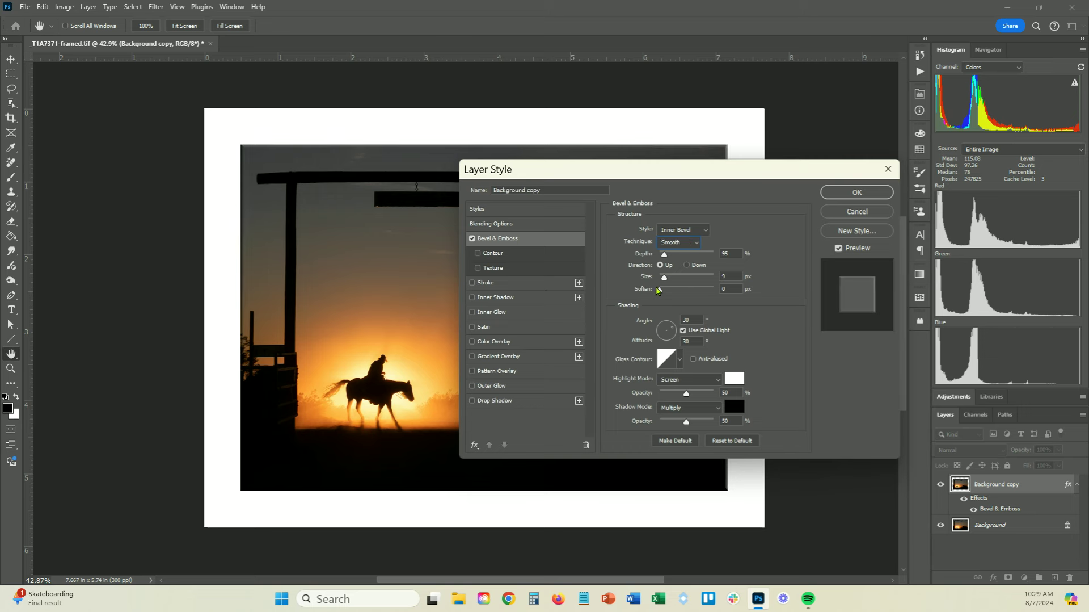
pyautogui.moveTo(658, 291)
pyautogui.mouseDown()
pyautogui.moveTo(684, 290)
pyautogui.moveTo(663, 289)
pyautogui.moveTo(676, 280)
pyautogui.moveTo(666, 278)
pyautogui.mouseUp()
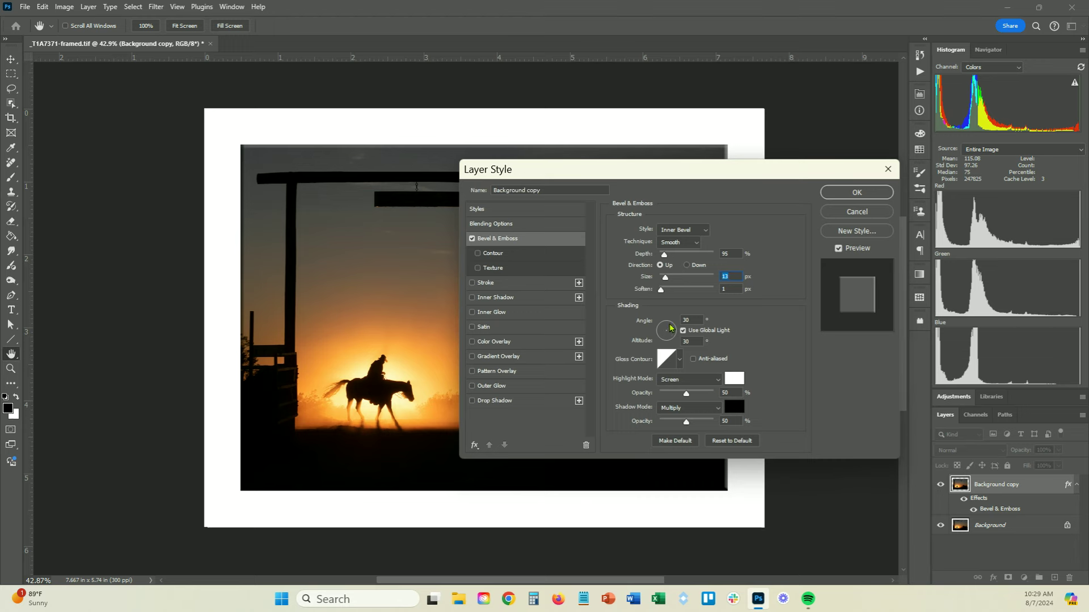
pyautogui.moveTo(696, 170); pyautogui.dragTo(163, 201)
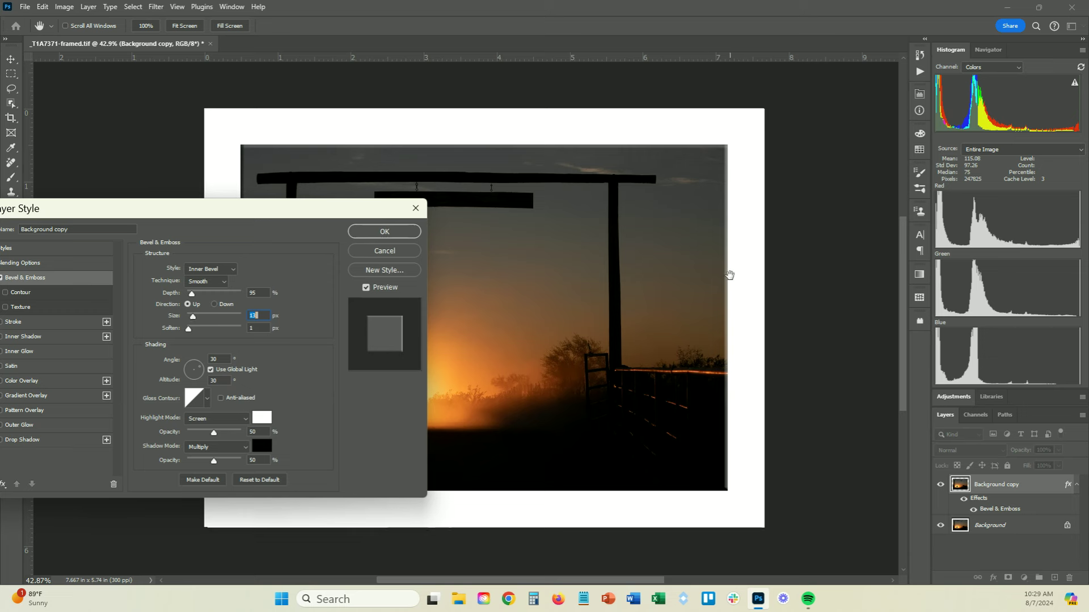
pyautogui.moveTo(335, 212); pyautogui.dragTo(859, 227)
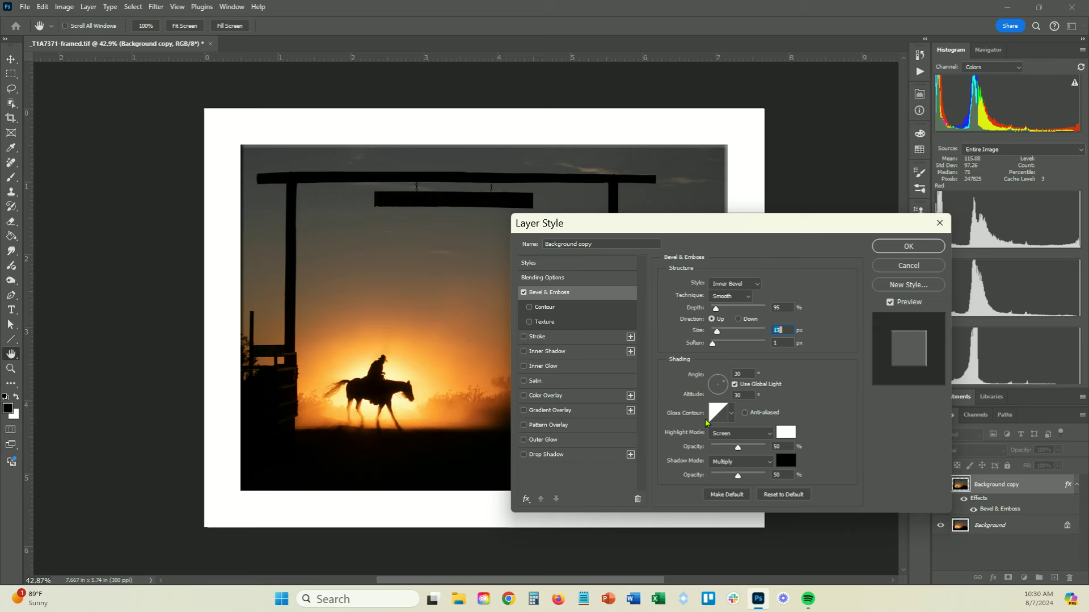
# Set the bevel shading altitude to 0° with an adjusted light angle
pyautogui.click(713, 387)
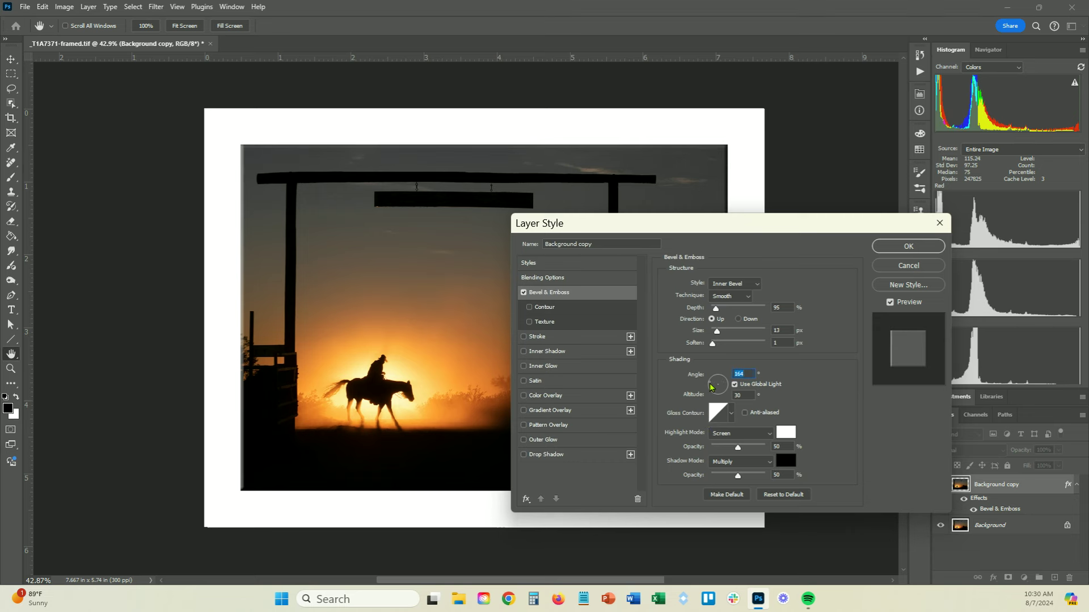
pyautogui.moveTo(712, 387)
pyautogui.mouseDown()
pyautogui.moveTo(738, 388)
pyautogui.moveTo(726, 376)
pyautogui.mouseUp()
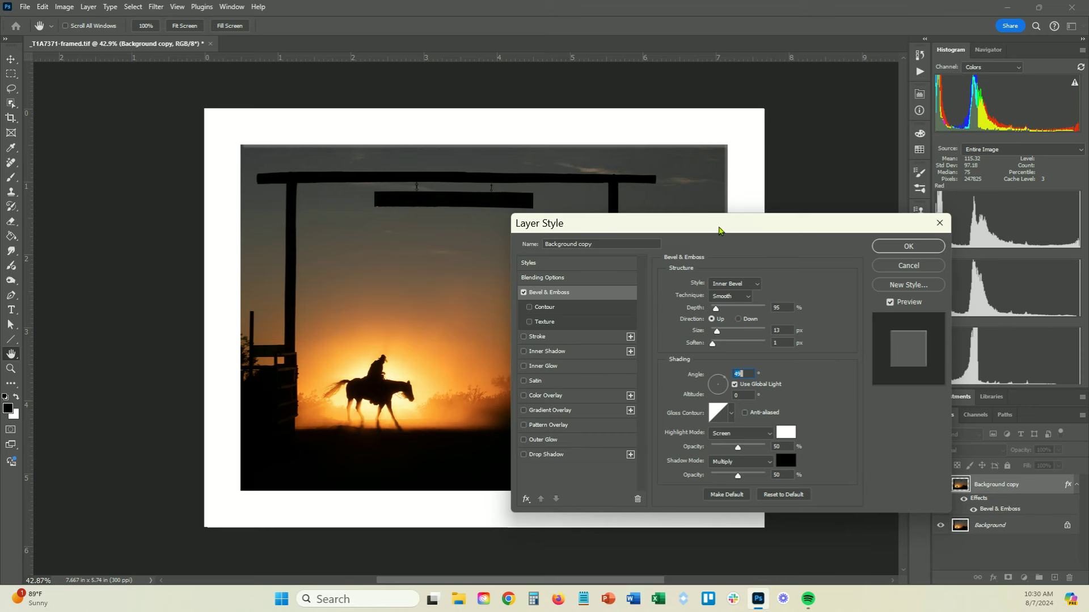
pyautogui.moveTo(720, 228); pyautogui.dragTo(817, 230)
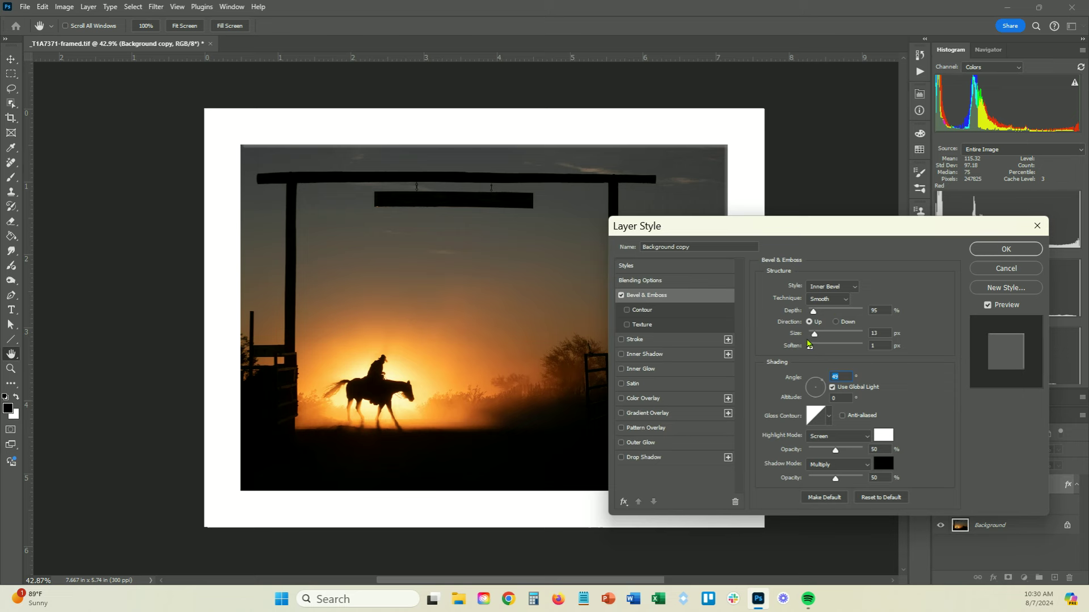
# Add a drop shadow at about 42% opacity, 11 px distance, 34% spread, 5 px size, and apply
pyautogui.click(636, 458)
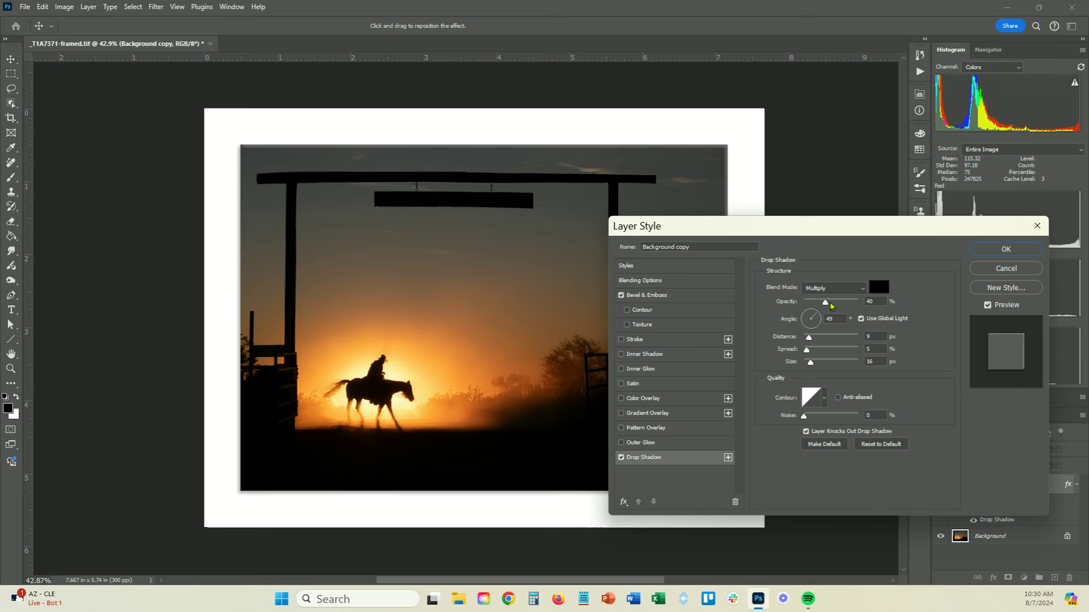
pyautogui.moveTo(826, 304); pyautogui.dragTo(882, 306)
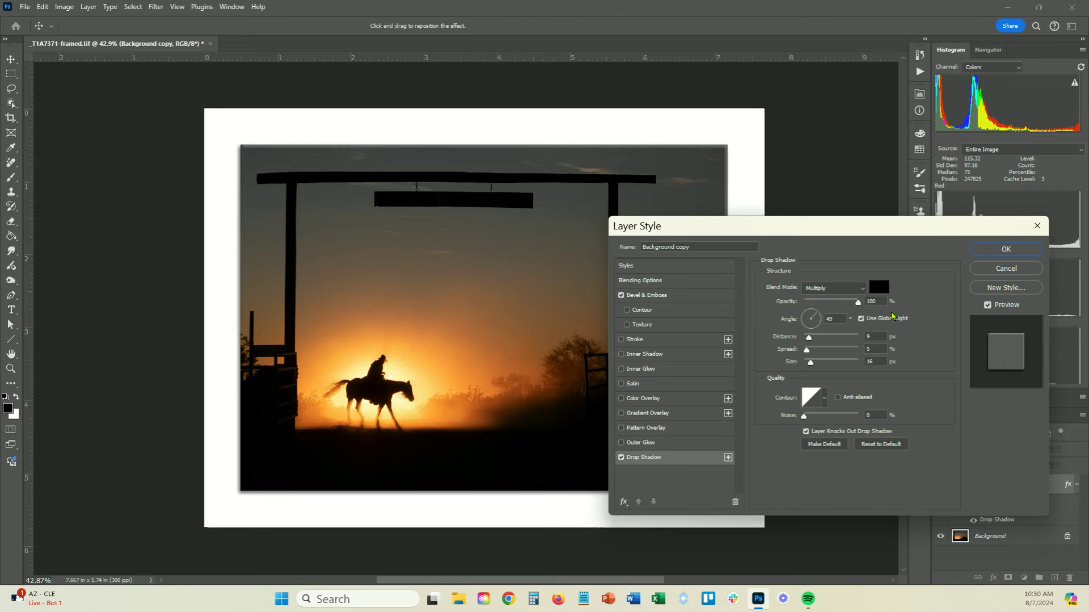
pyautogui.moveTo(810, 338)
pyautogui.mouseDown()
pyautogui.moveTo(862, 335)
pyautogui.moveTo(847, 333)
pyautogui.moveTo(842, 304)
pyautogui.moveTo(819, 307)
pyautogui.moveTo(829, 337)
pyautogui.moveTo(813, 350)
pyautogui.moveTo(841, 364)
pyautogui.moveTo(809, 360)
pyautogui.mouseUp()
pyautogui.press('Tab')
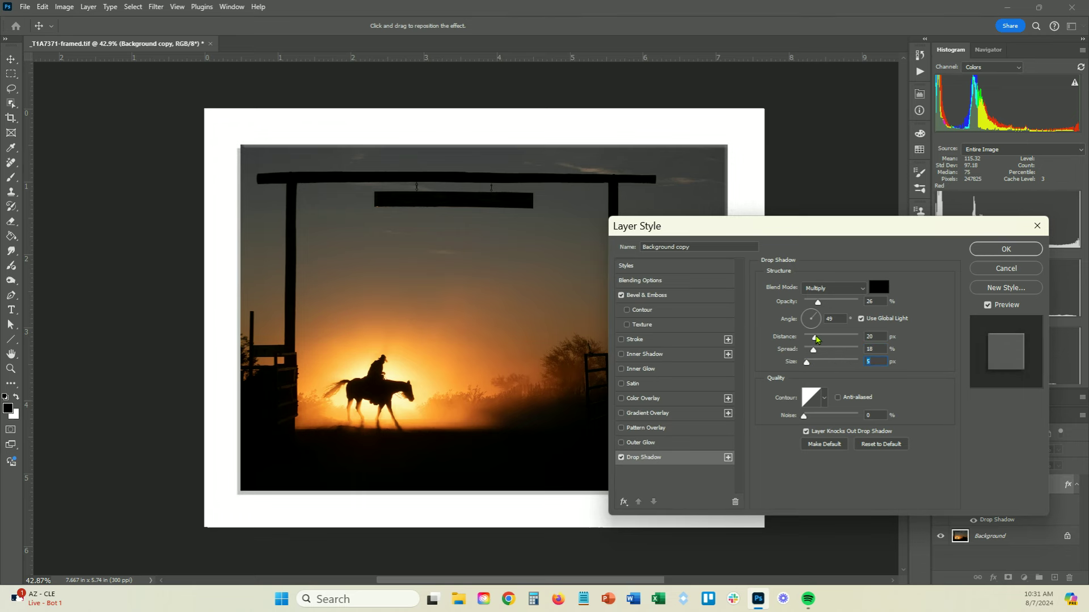
pyautogui.moveTo(817, 339); pyautogui.dragTo(828, 354)
pyautogui.moveTo(822, 305); pyautogui.dragTo(828, 306)
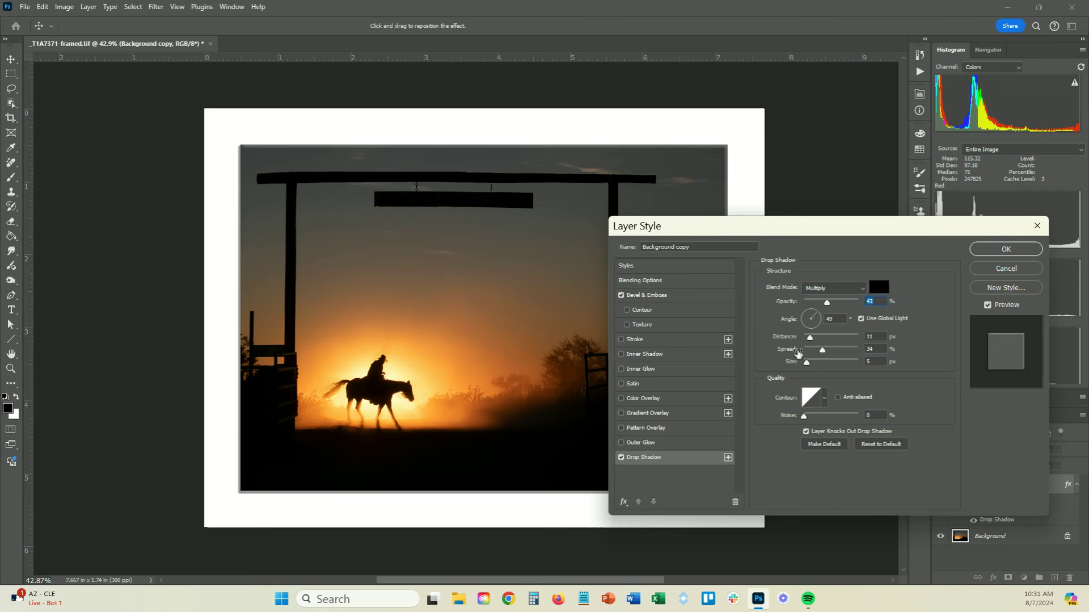
pyautogui.click(1006, 249)
pyautogui.press('j')
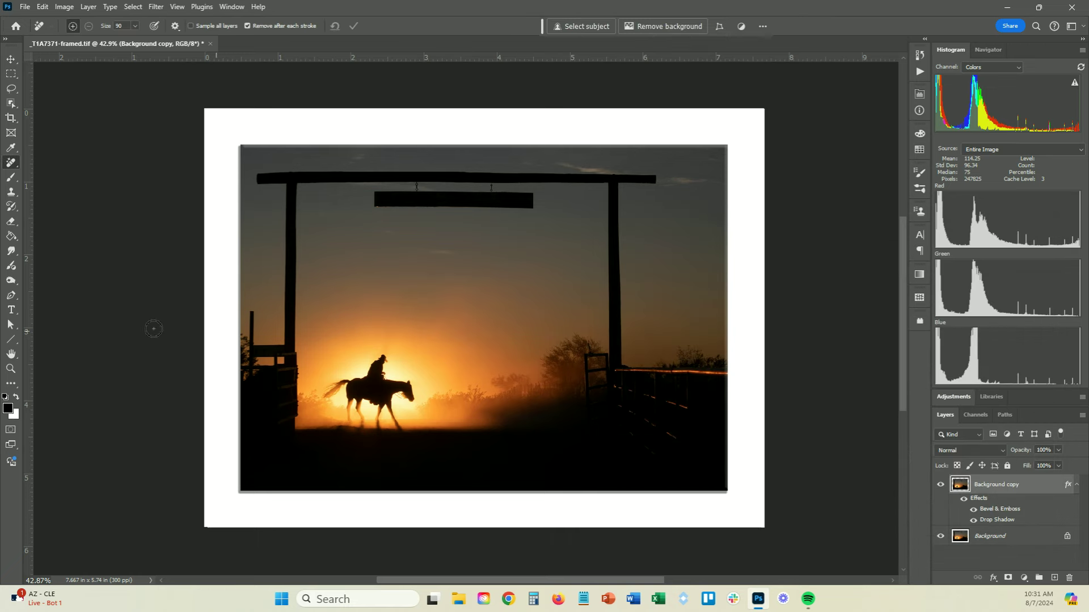
# Type a caption in the border below the photo, replace it with a studio name, then delete the text layer
pyautogui.click(12, 311)
pyautogui.moveTo(245, 500); pyautogui.dragTo(732, 518)
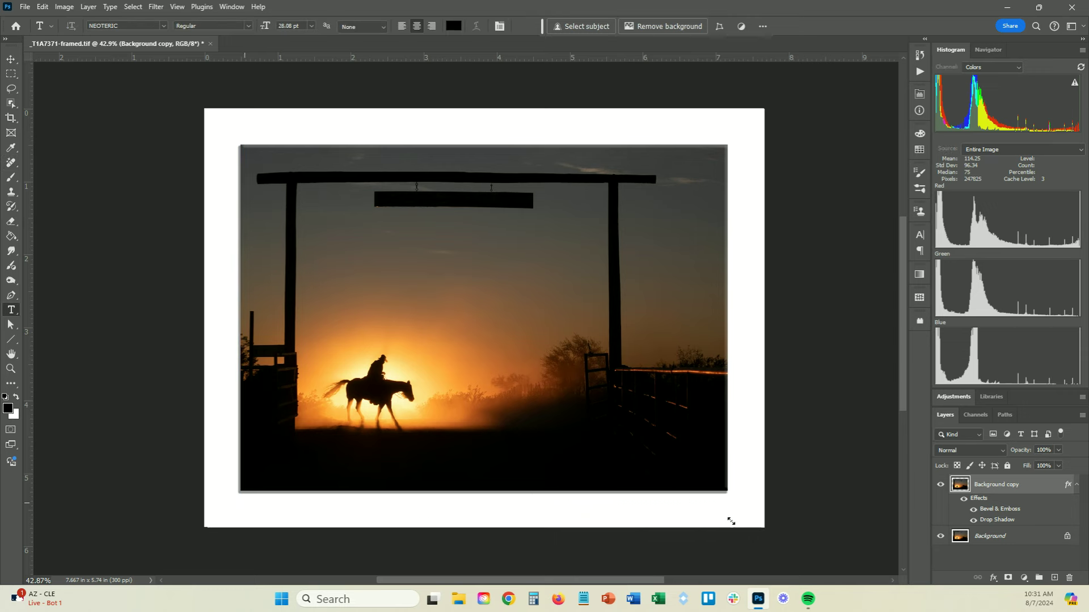
pyautogui.write('LISA LANGELL')
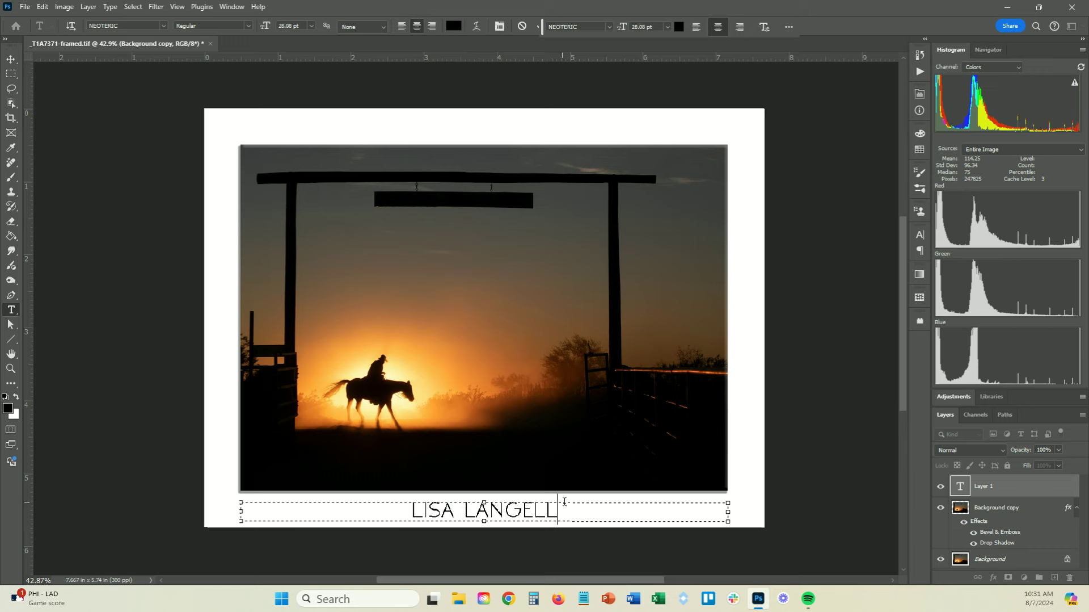
pyautogui.moveTo(565, 501); pyautogui.dragTo(328, 498)
pyautogui.write('LANGELL')
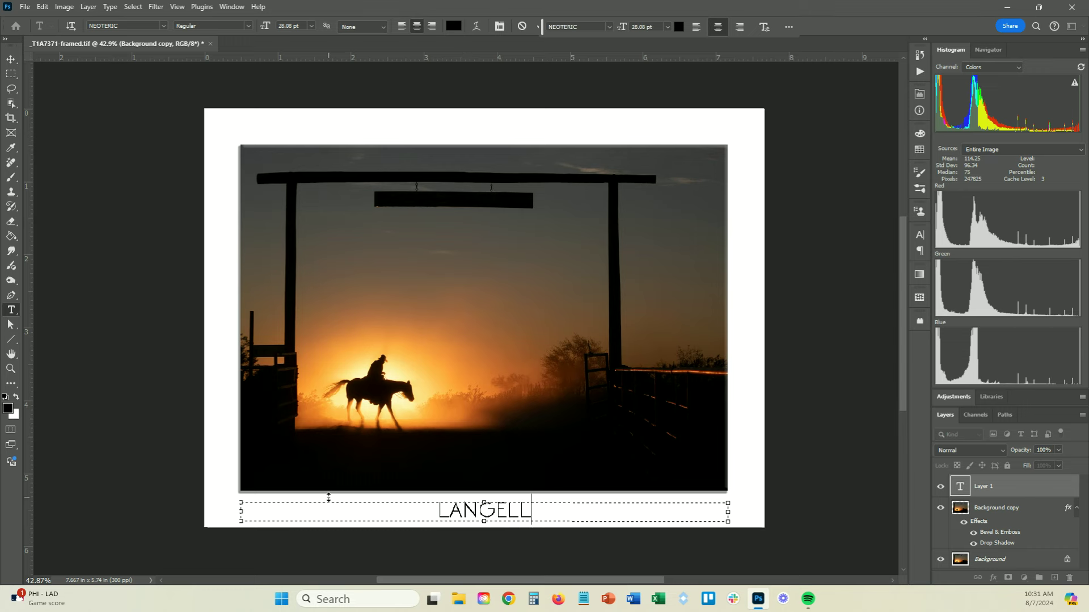
pyautogui.write(' PHOTOGRAPHY')
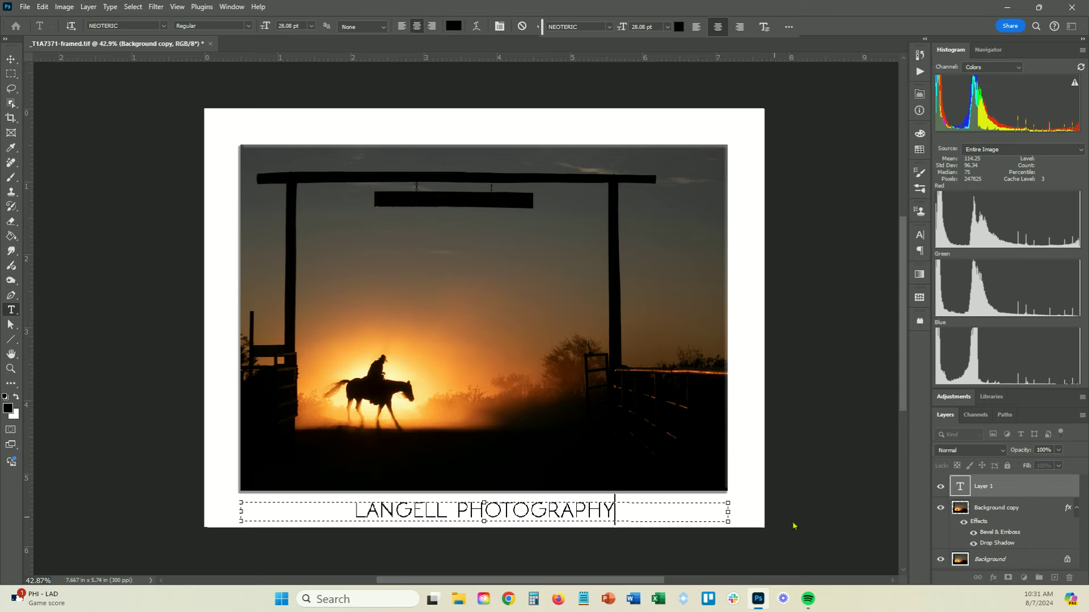
pyautogui.click(1032, 498)
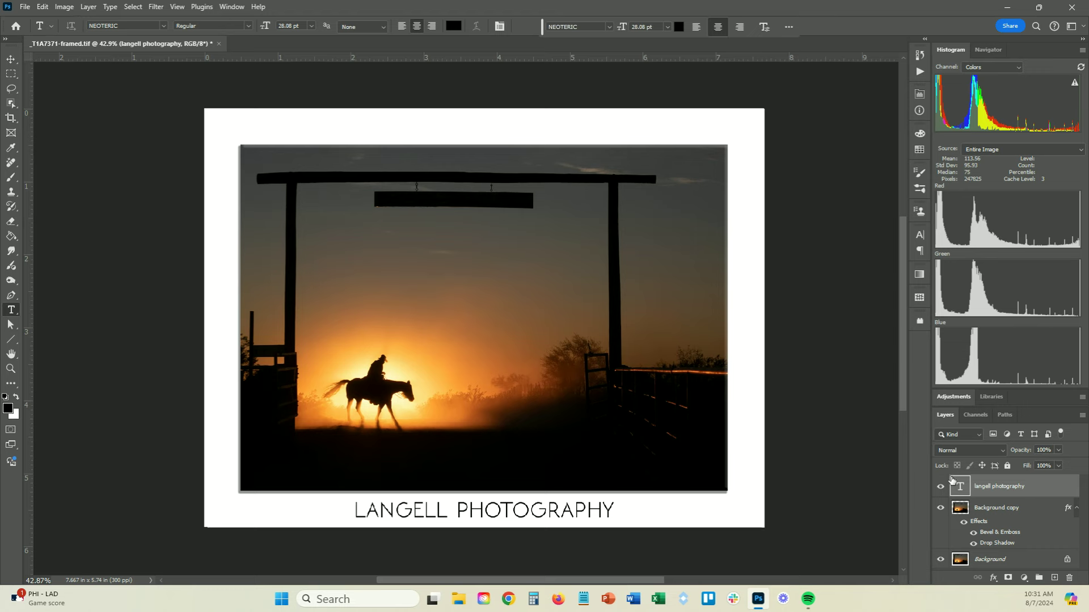
pyautogui.press('Delete')
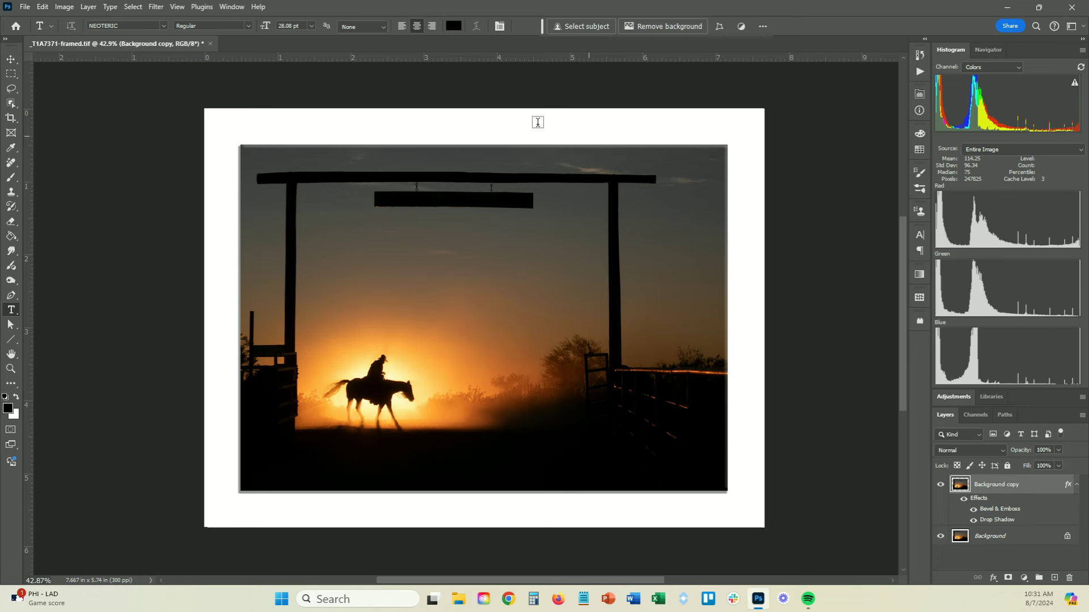
# Flatten the bevelled, shadowed image and duplicate Background into a fresh Background copy
pyautogui.click(89, 6)
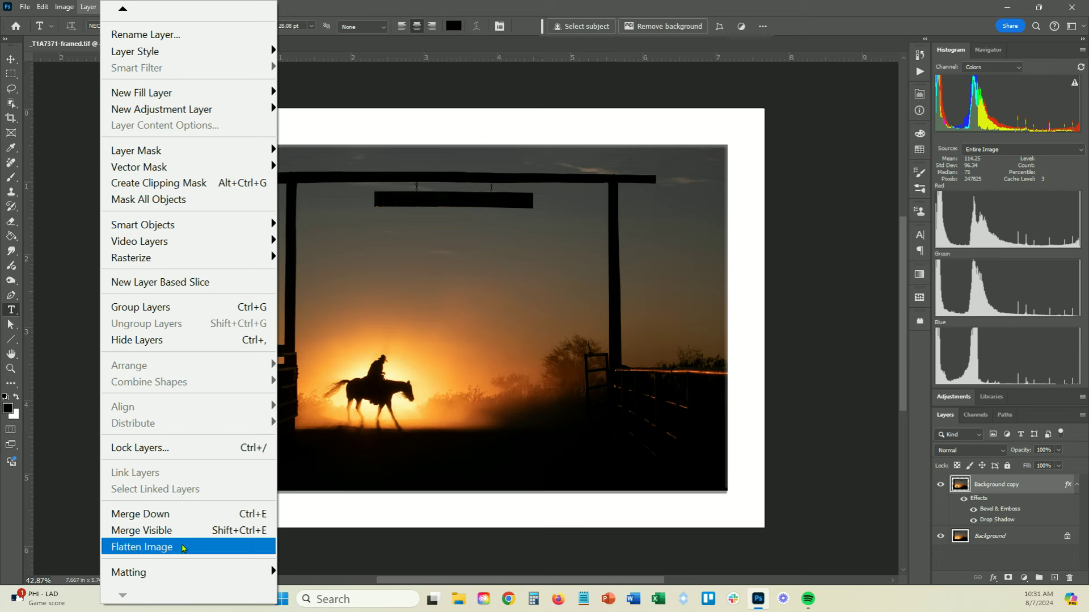
pyautogui.click(173, 547)
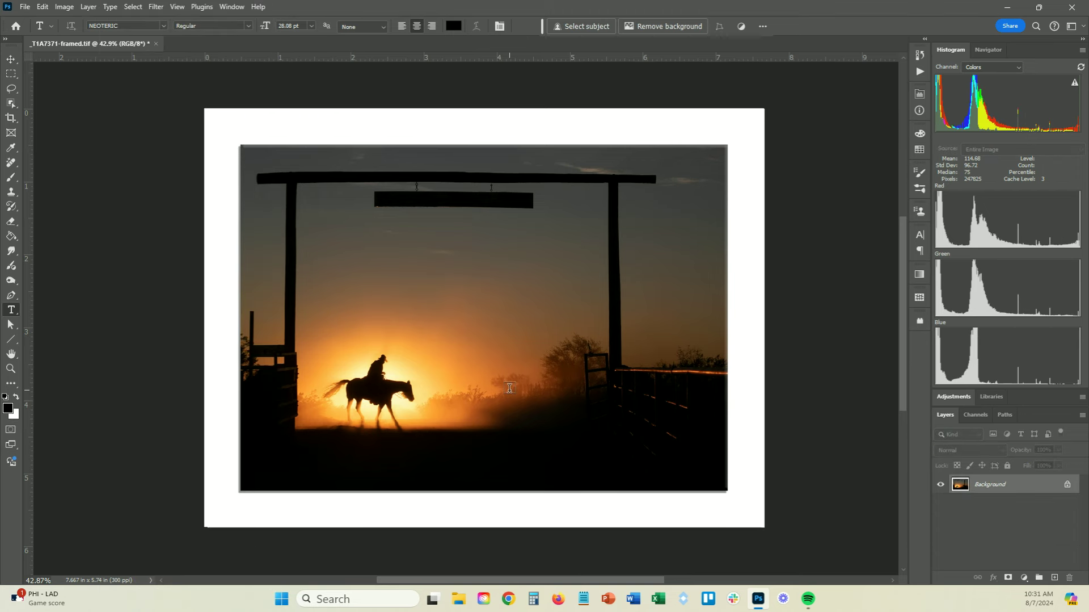
pyautogui.moveTo(1055, 486); pyautogui.dragTo(1055, 577)
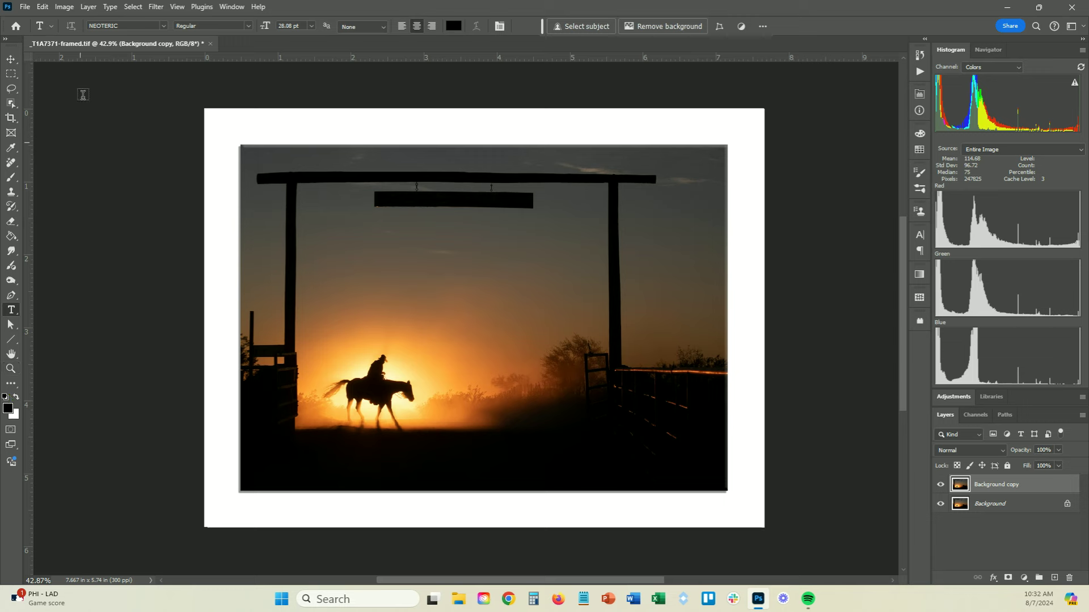
# Set the foreground colour to a near-black sampled from the photo's dark ground
pyautogui.click(9, 409)
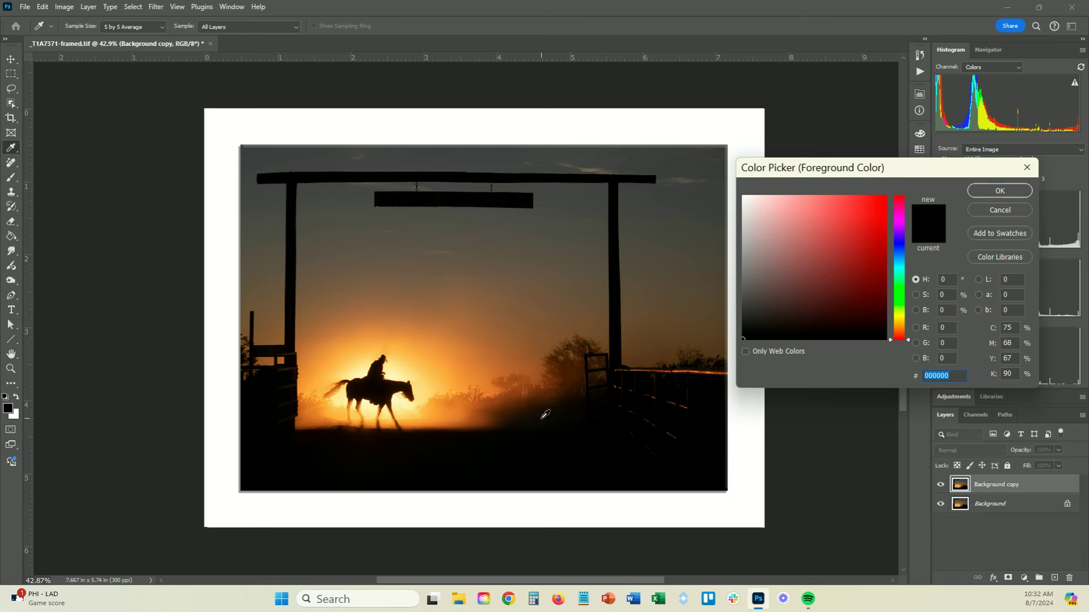
pyautogui.click(517, 442)
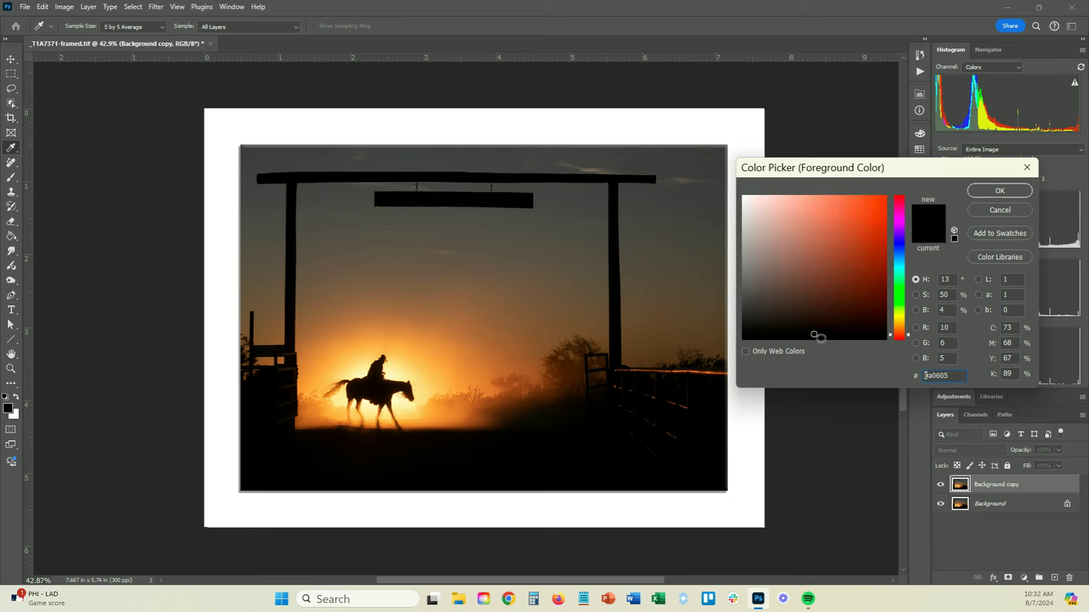
pyautogui.click(1000, 191)
pyautogui.press('t')
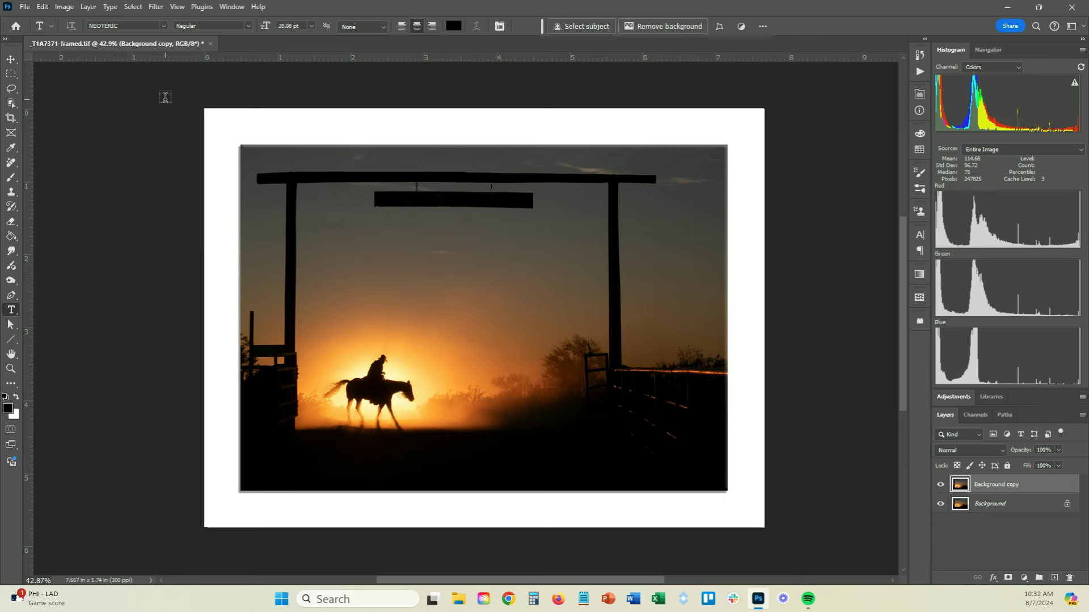
# In Canvas Size, set the extension colour to near-black 0a0706 sampled from the dark foreground
pyautogui.click(66, 7)
pyautogui.click(94, 145)
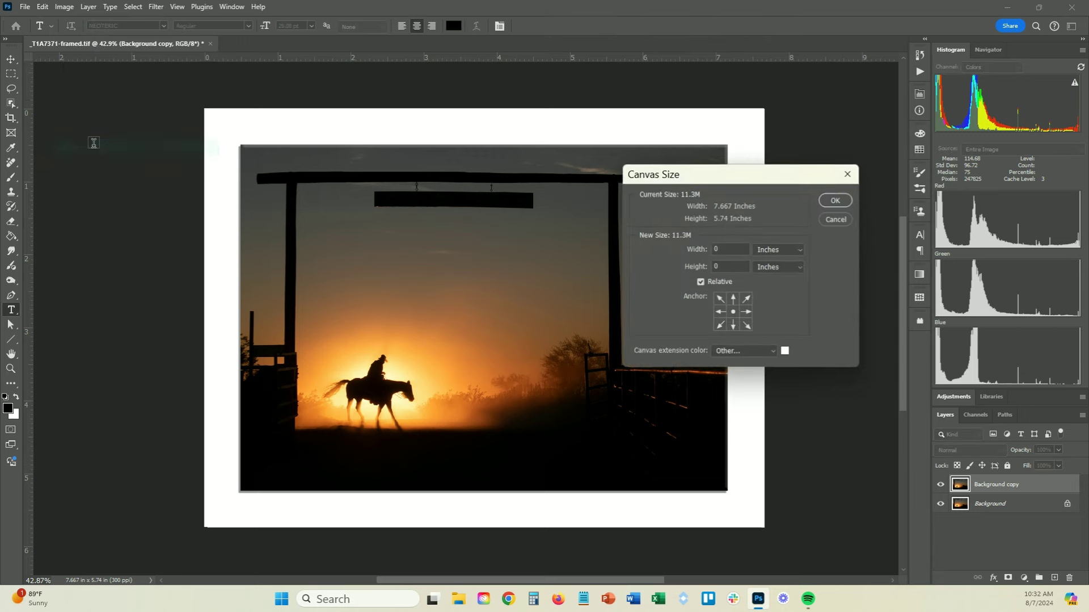
pyautogui.click(785, 350)
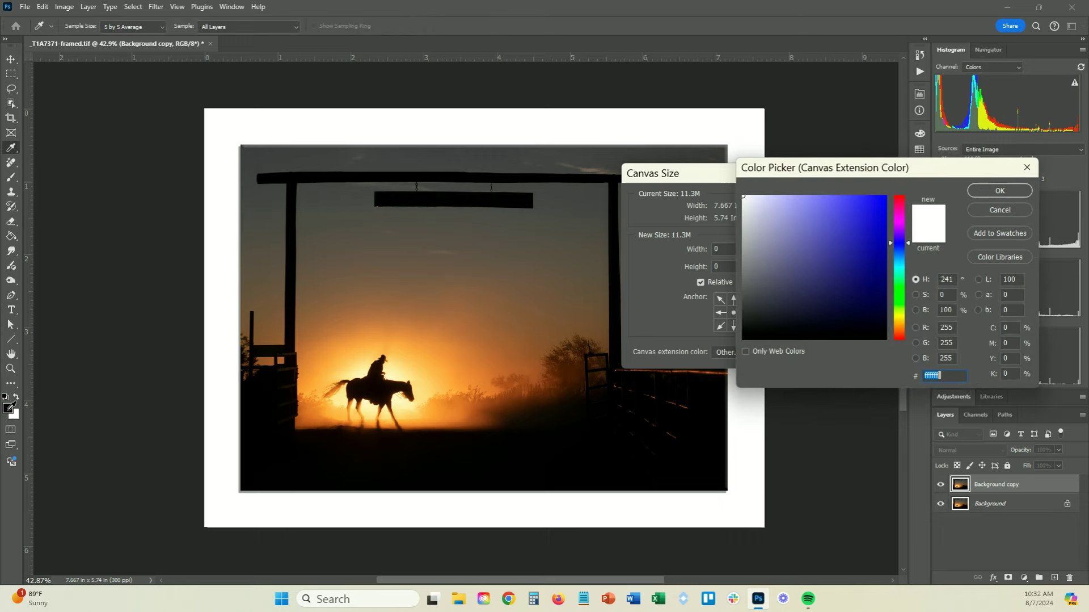
pyautogui.click(7, 409)
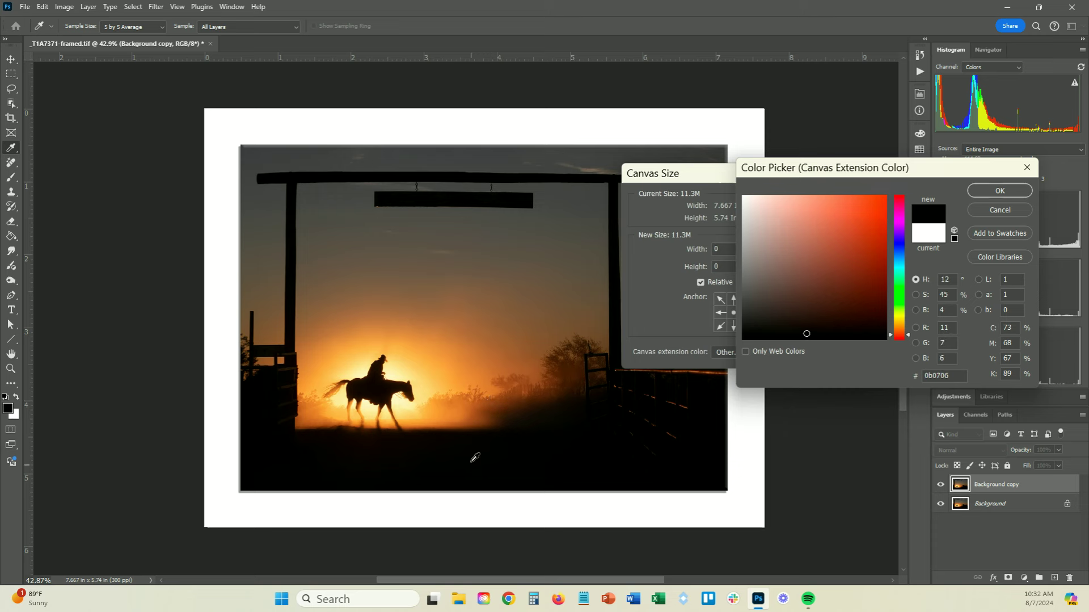
pyautogui.click(462, 375)
pyautogui.click(431, 361)
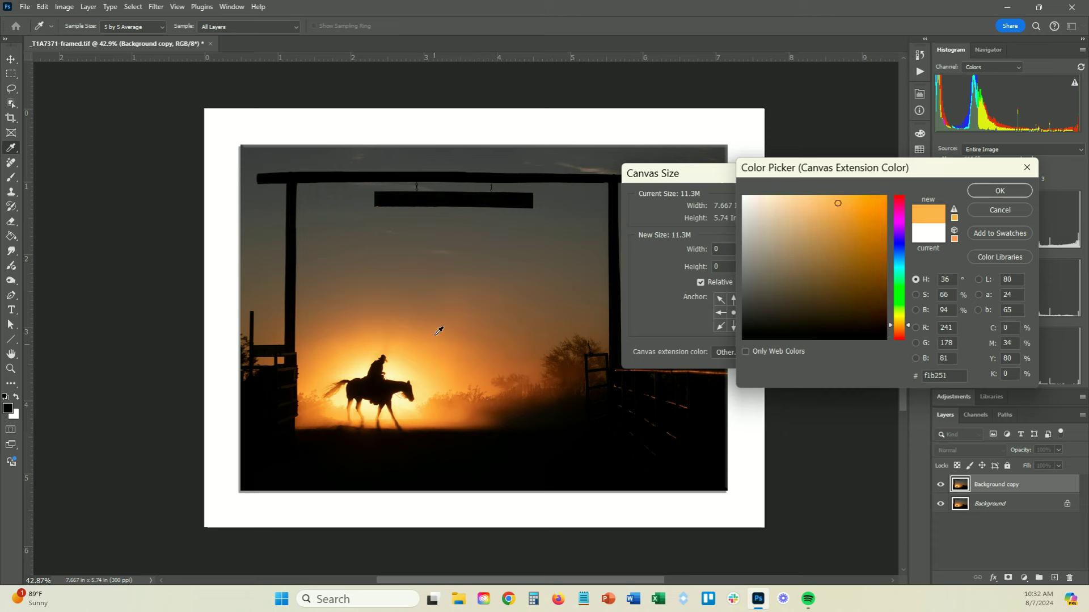
pyautogui.click(398, 266)
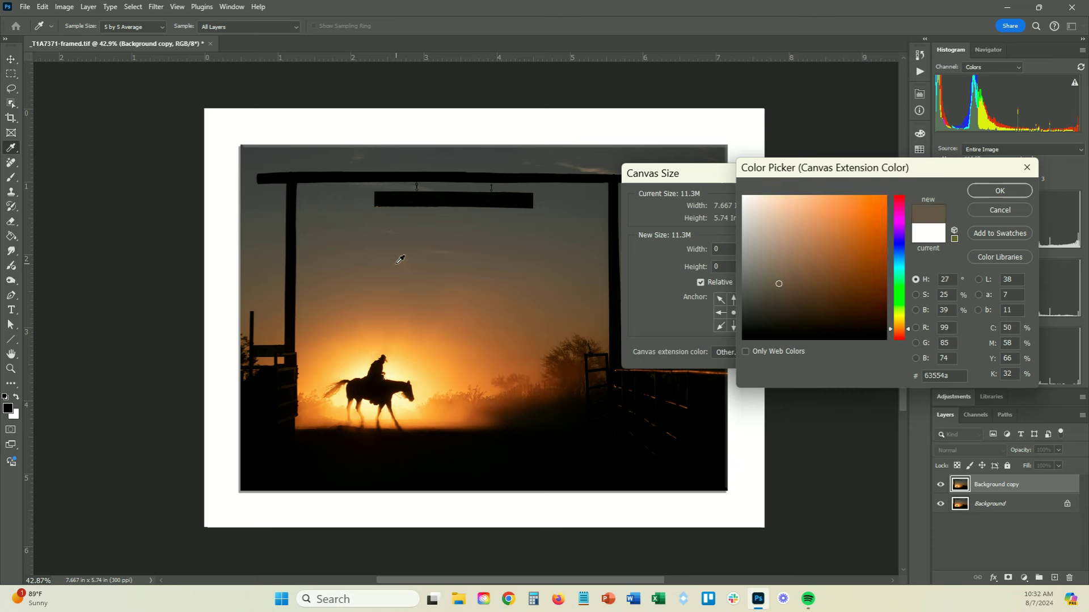
pyautogui.click(533, 455)
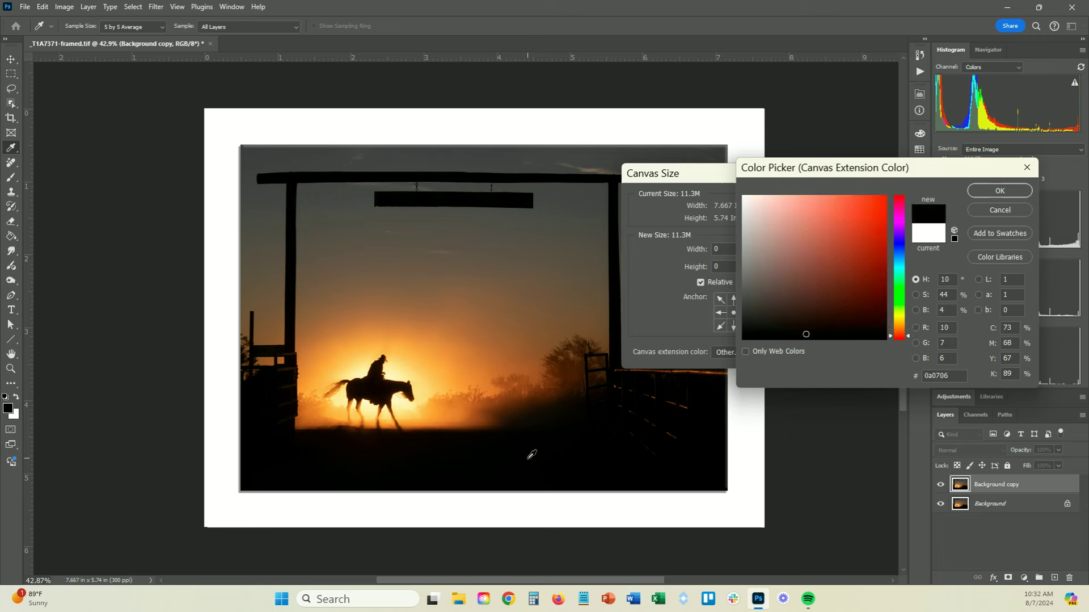
pyautogui.click(989, 193)
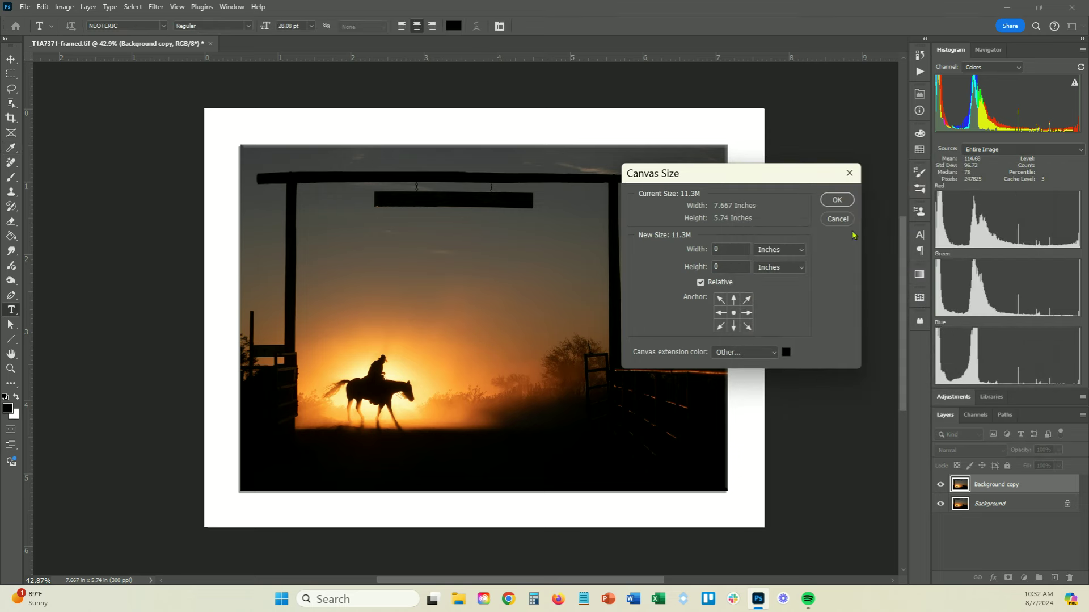
# Enlarge the canvas by 0.3 inch in width and height, to 7.967 × 6.04 inches
pyautogui.moveTo(737, 248); pyautogui.dragTo(691, 249)
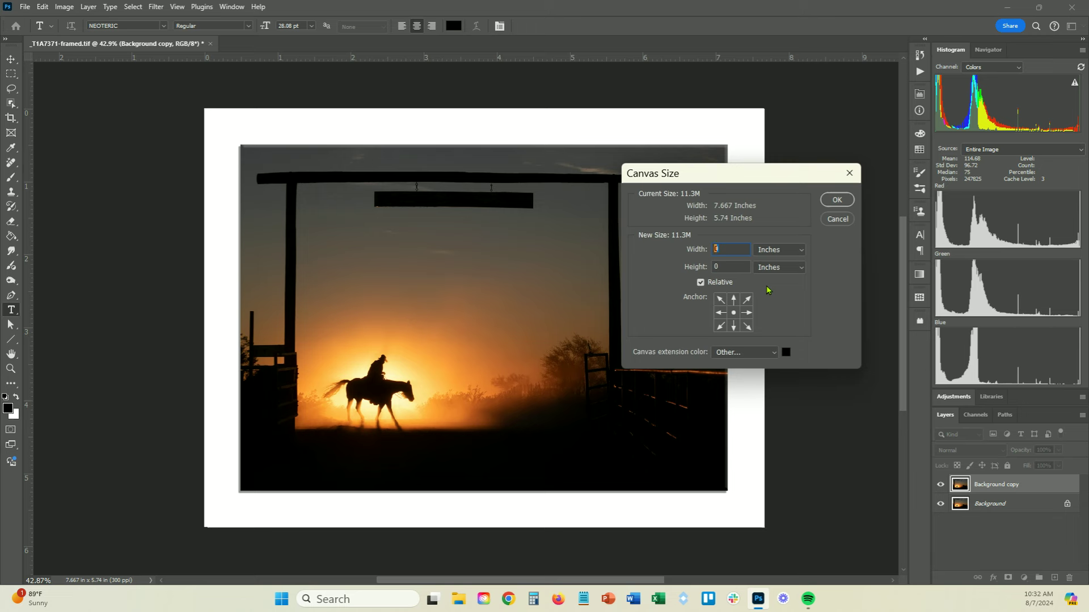
pyautogui.write('.3')
pyautogui.moveTo(740, 264); pyautogui.dragTo(689, 267)
pyautogui.write('.3')
pyautogui.click(839, 199)
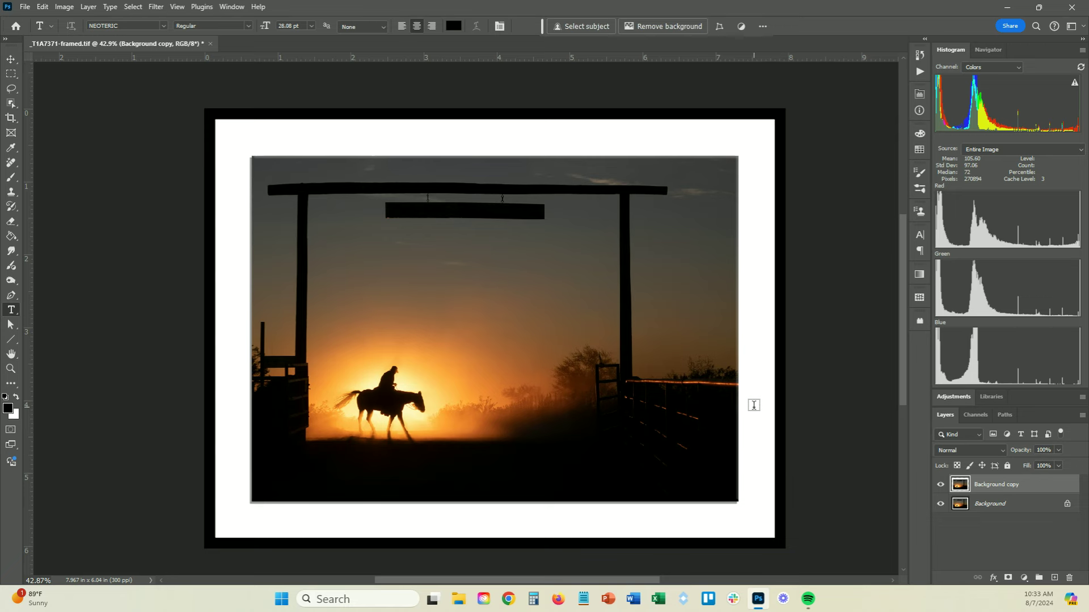
pyautogui.moveTo(672, 391); pyautogui.dragTo(651, 372)
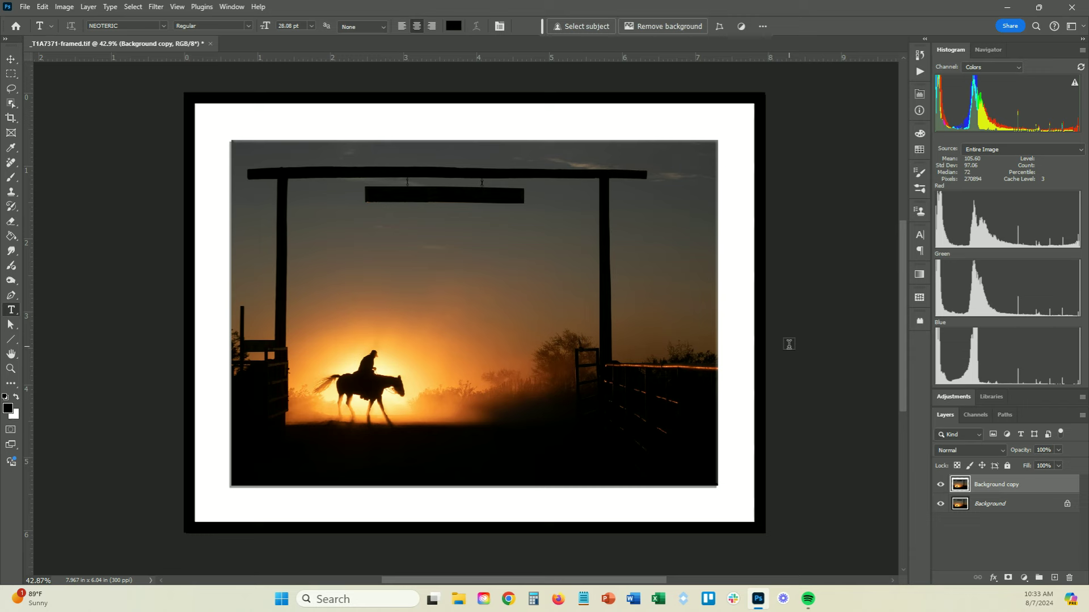
# Give the Background copy layer an Inner Shadow: 47% opacity, 9 px distance, 25% choke, 43 px size
pyautogui.click(84, 8)
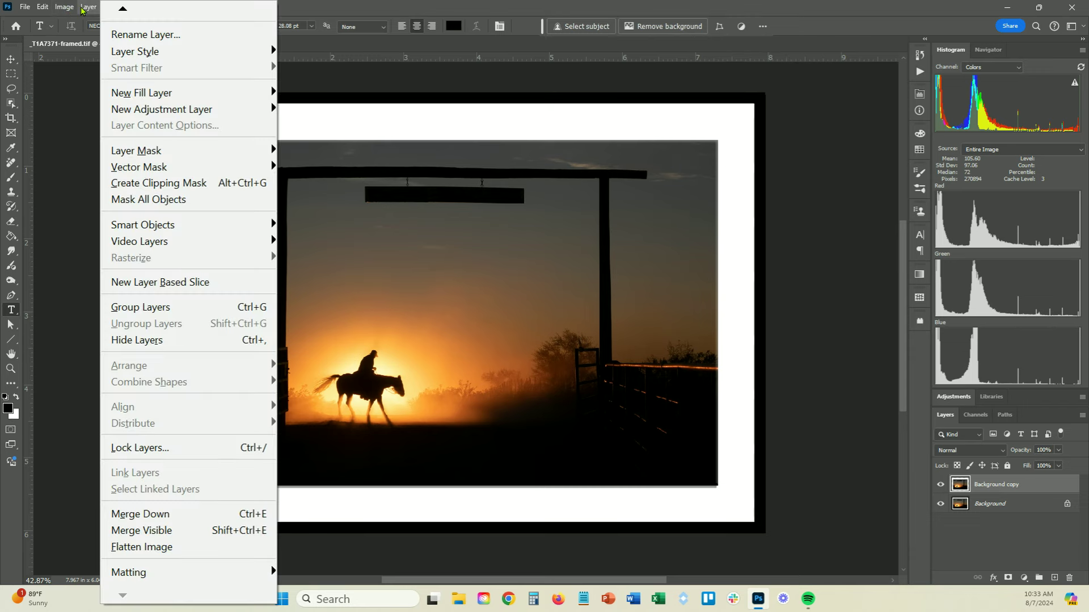
pyautogui.moveTo(267, 51)
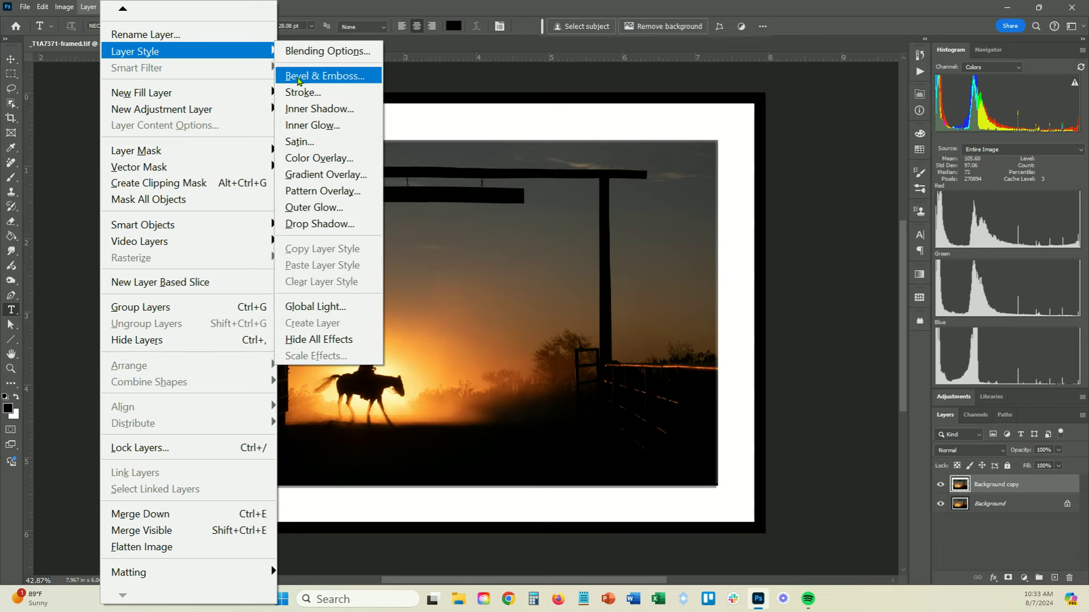
pyautogui.click(355, 108)
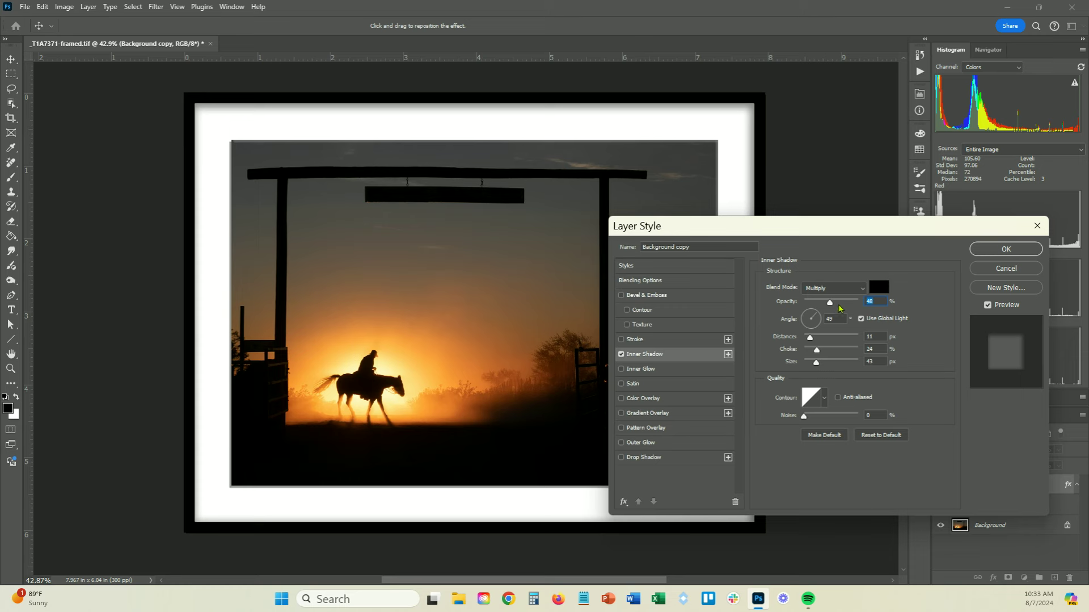
pyautogui.moveTo(830, 304); pyautogui.dragTo(846, 306)
pyautogui.moveTo(811, 337); pyautogui.dragTo(827, 356)
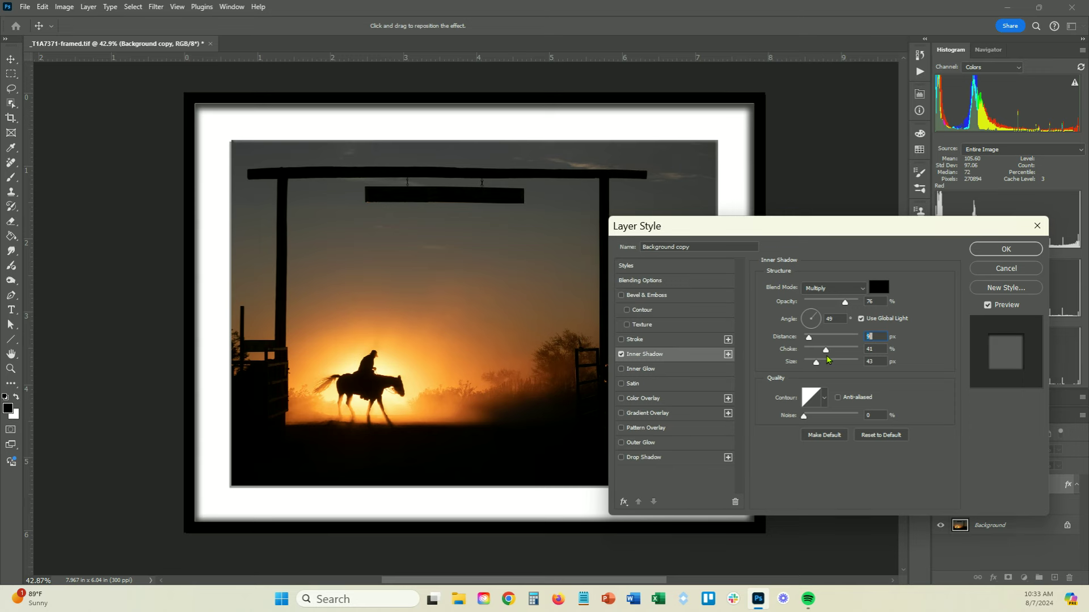
pyautogui.moveTo(827, 355); pyautogui.dragTo(824, 367)
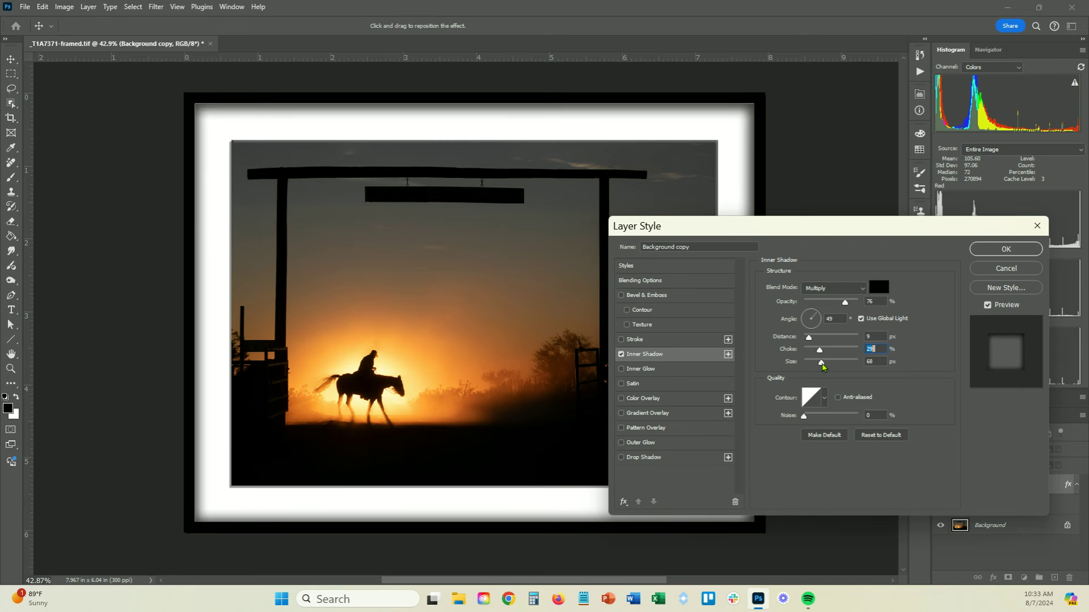
pyautogui.moveTo(824, 366); pyautogui.dragTo(824, 366)
pyautogui.moveTo(846, 305); pyautogui.dragTo(830, 308)
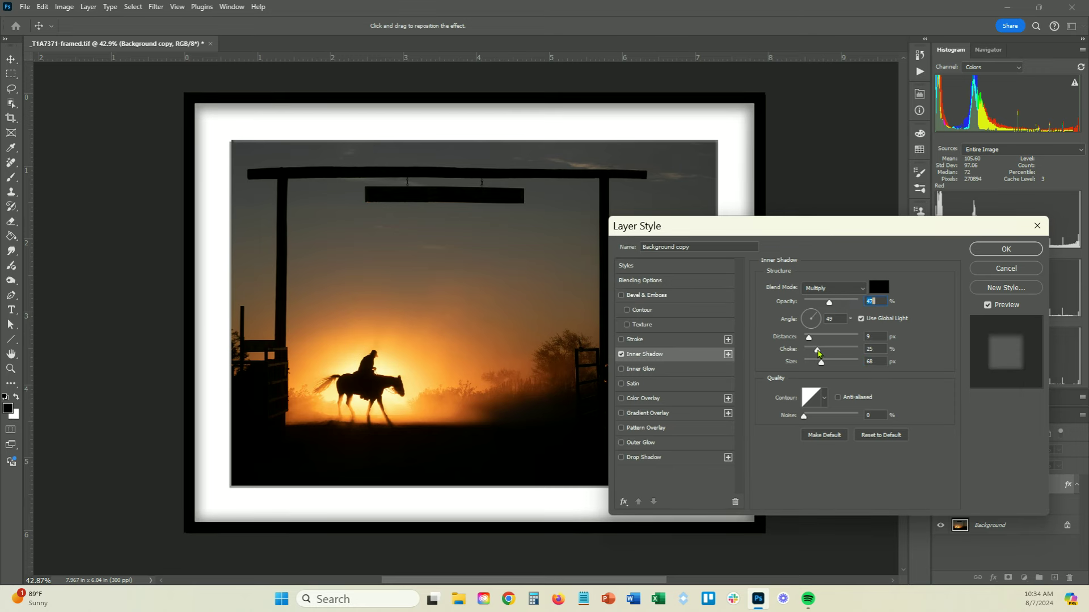
pyautogui.moveTo(818, 352); pyautogui.dragTo(817, 363)
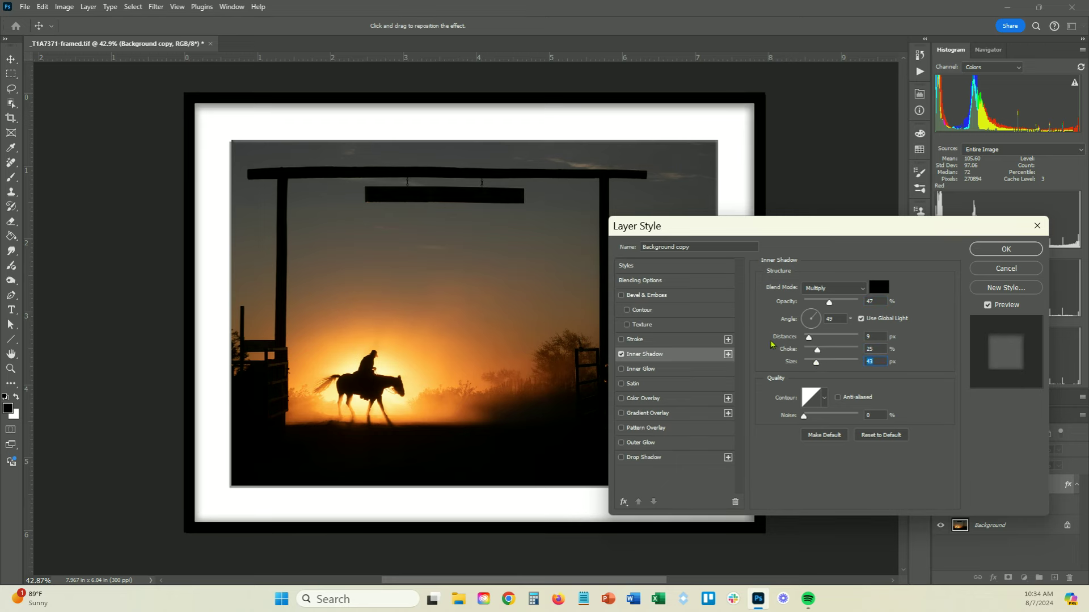
pyautogui.press('Return')
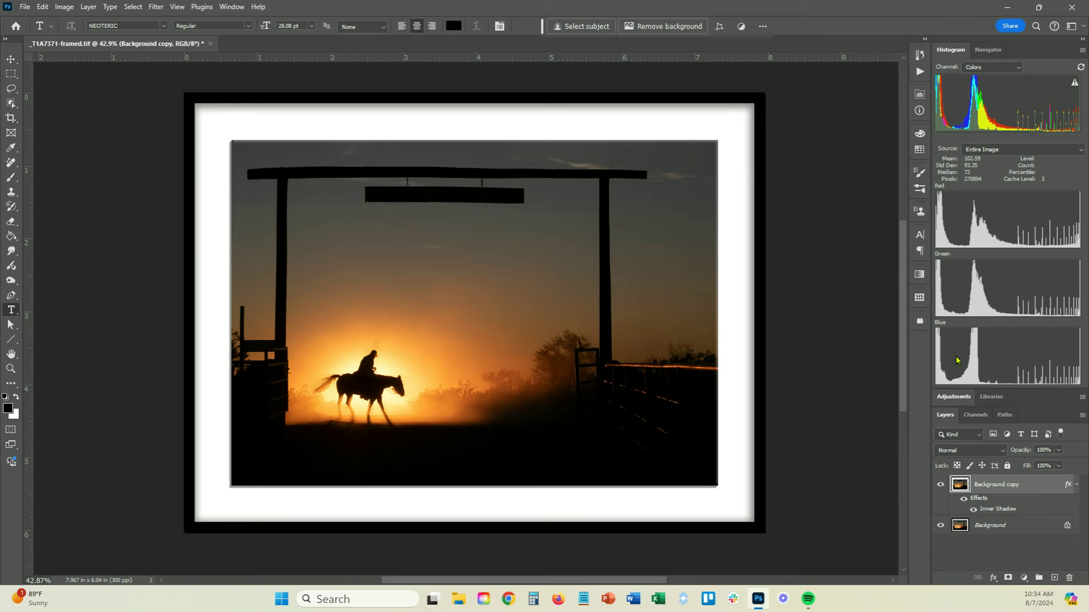
pyautogui.moveTo(955, 357)
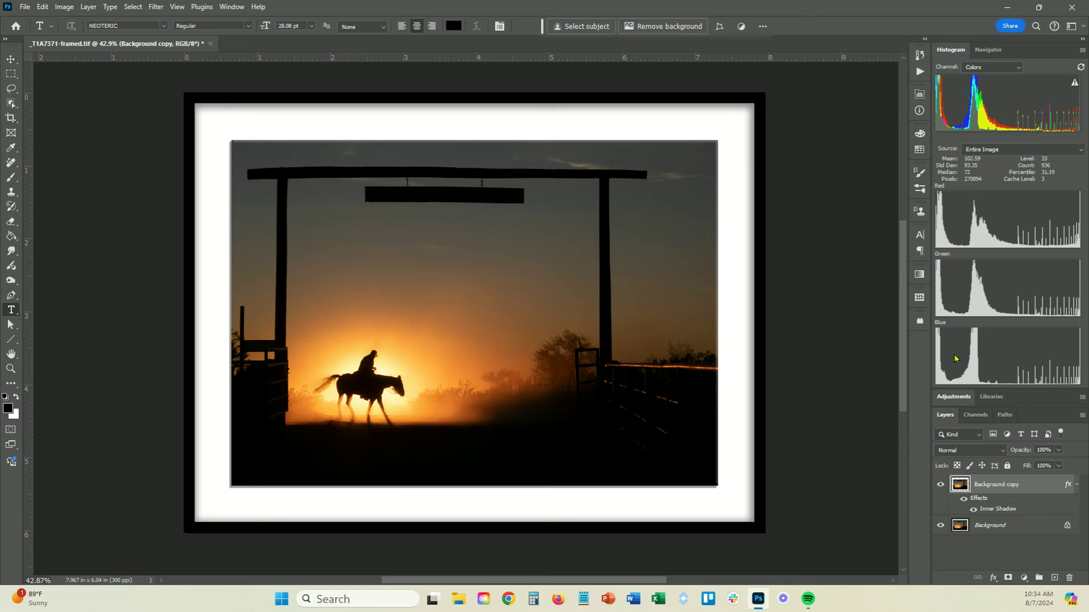